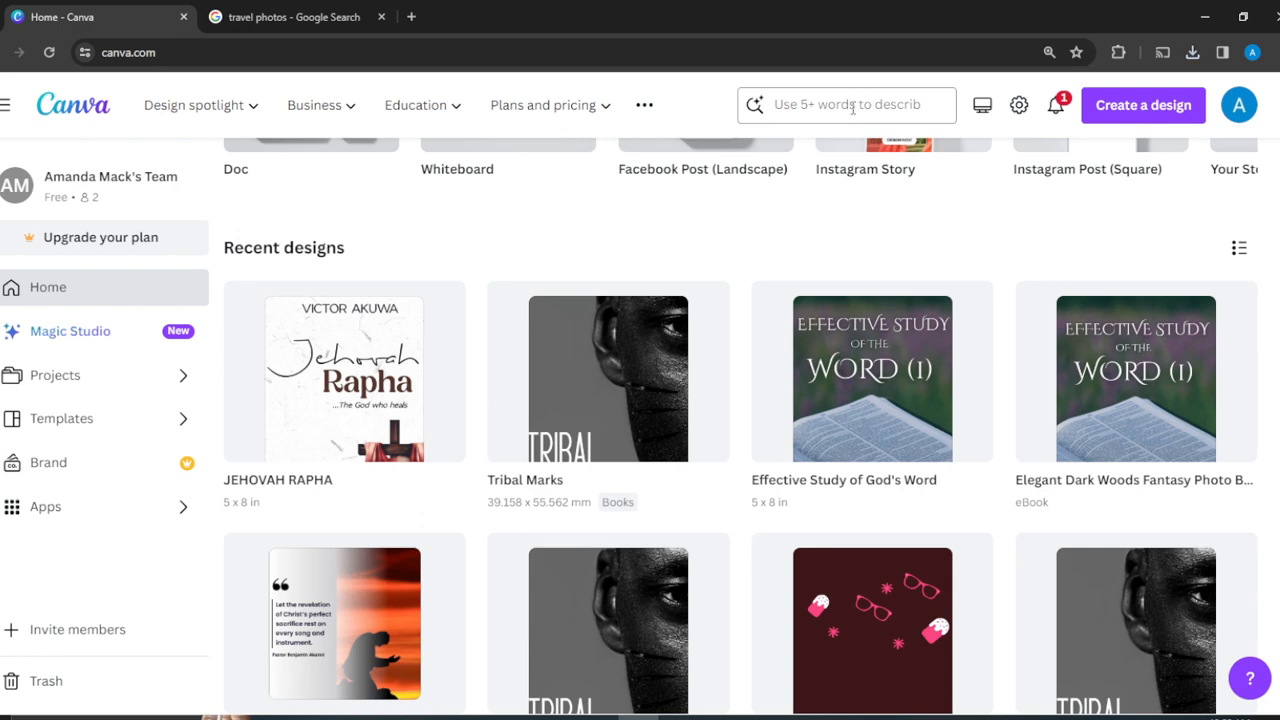
- Search templates for 'collage', choose the 'photo collage' suggestion and browse the results
left_click(853, 108)
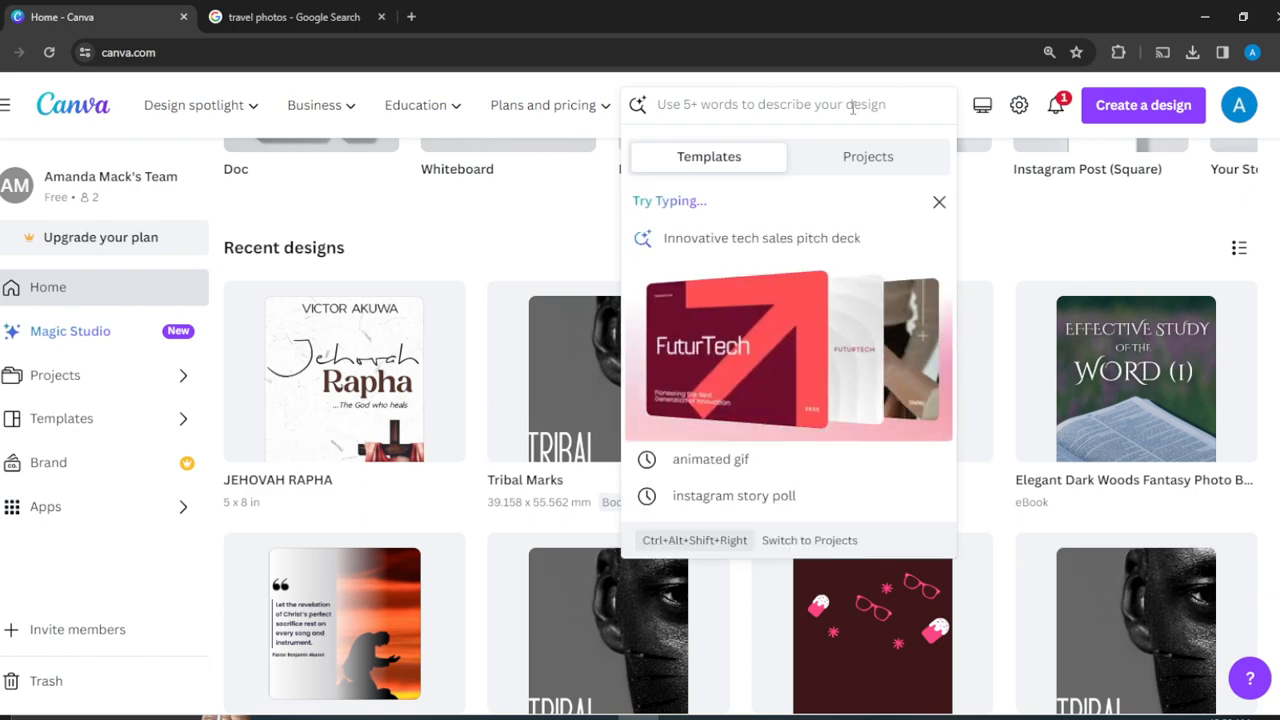
type("c")
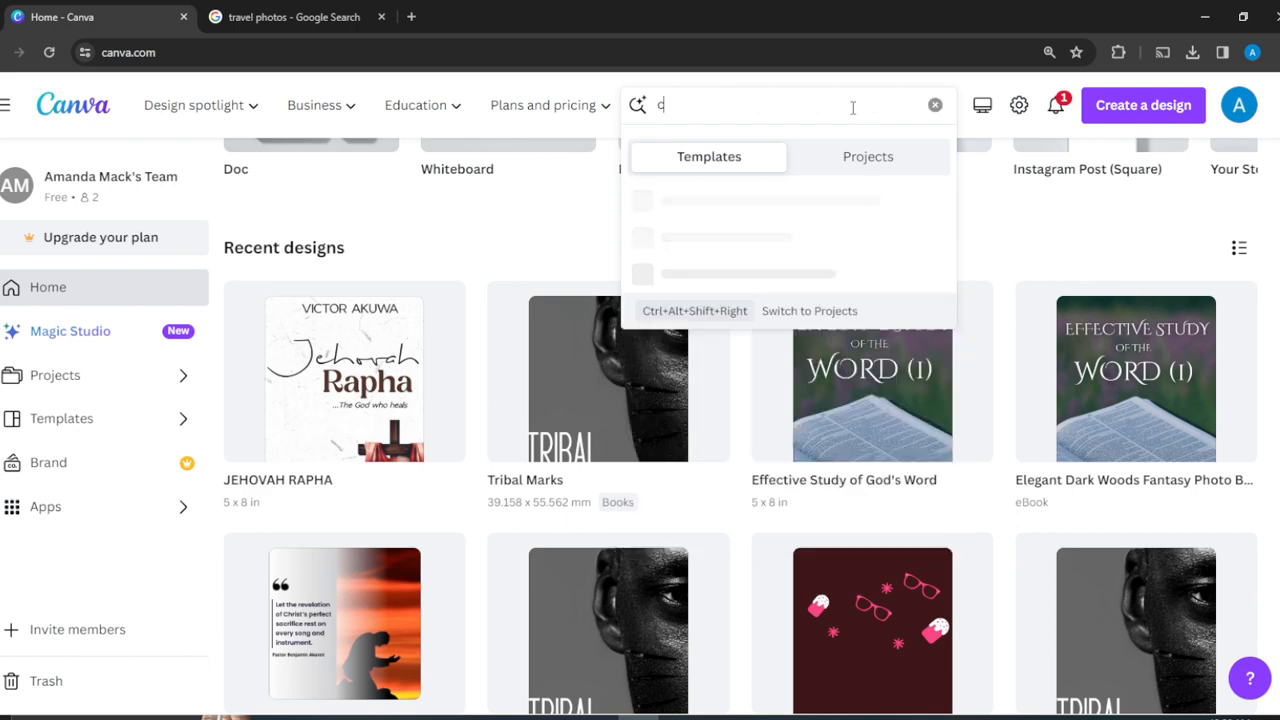
type("ollage")
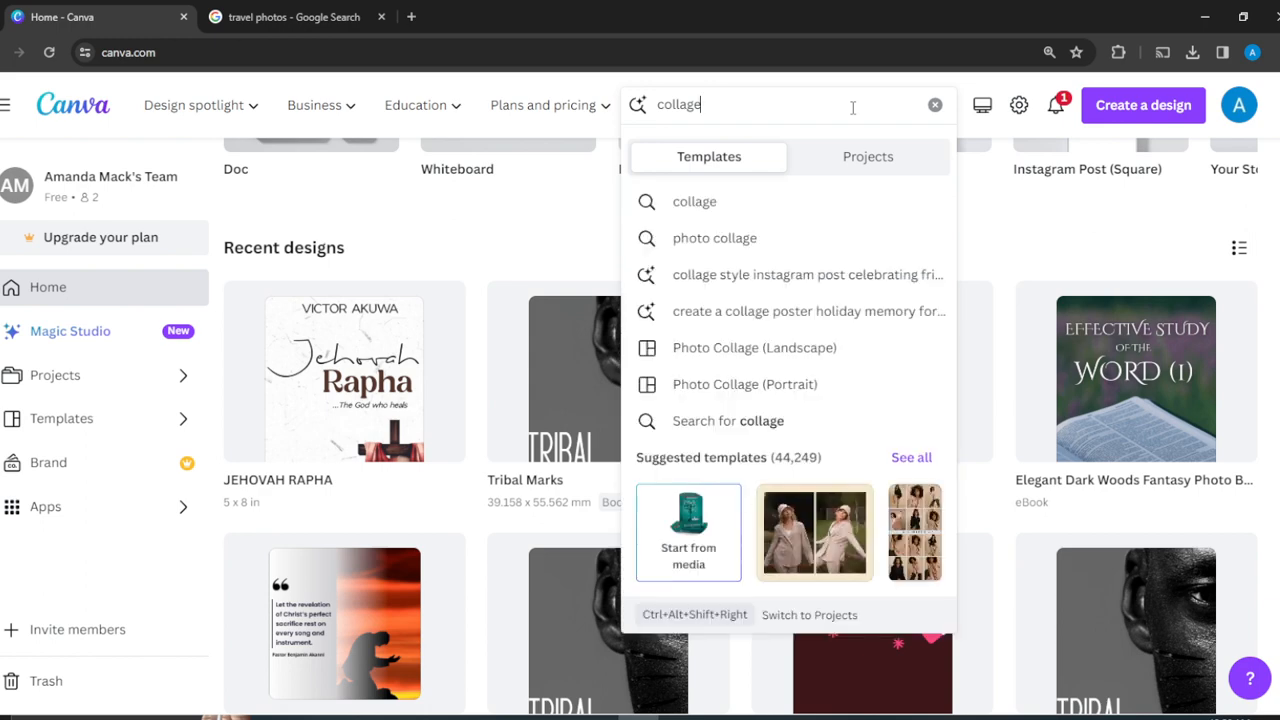
left_click(772, 250)
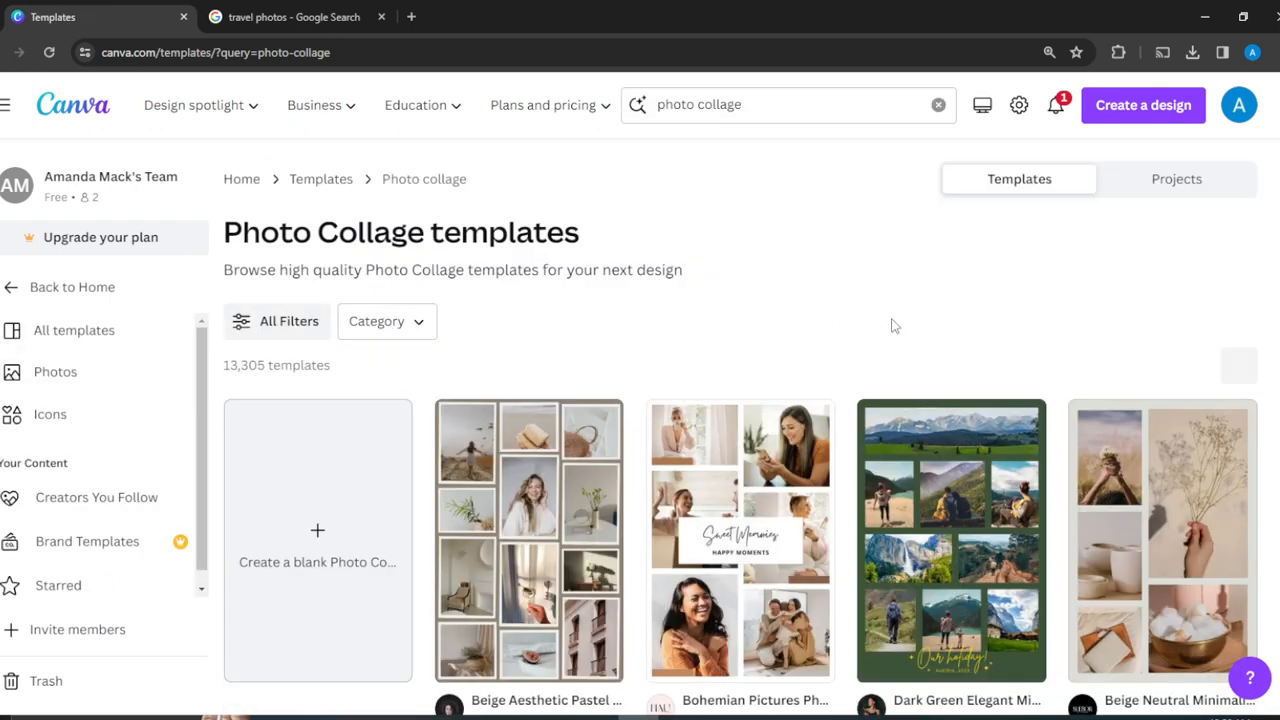
scroll(786, 312, "down", 5)
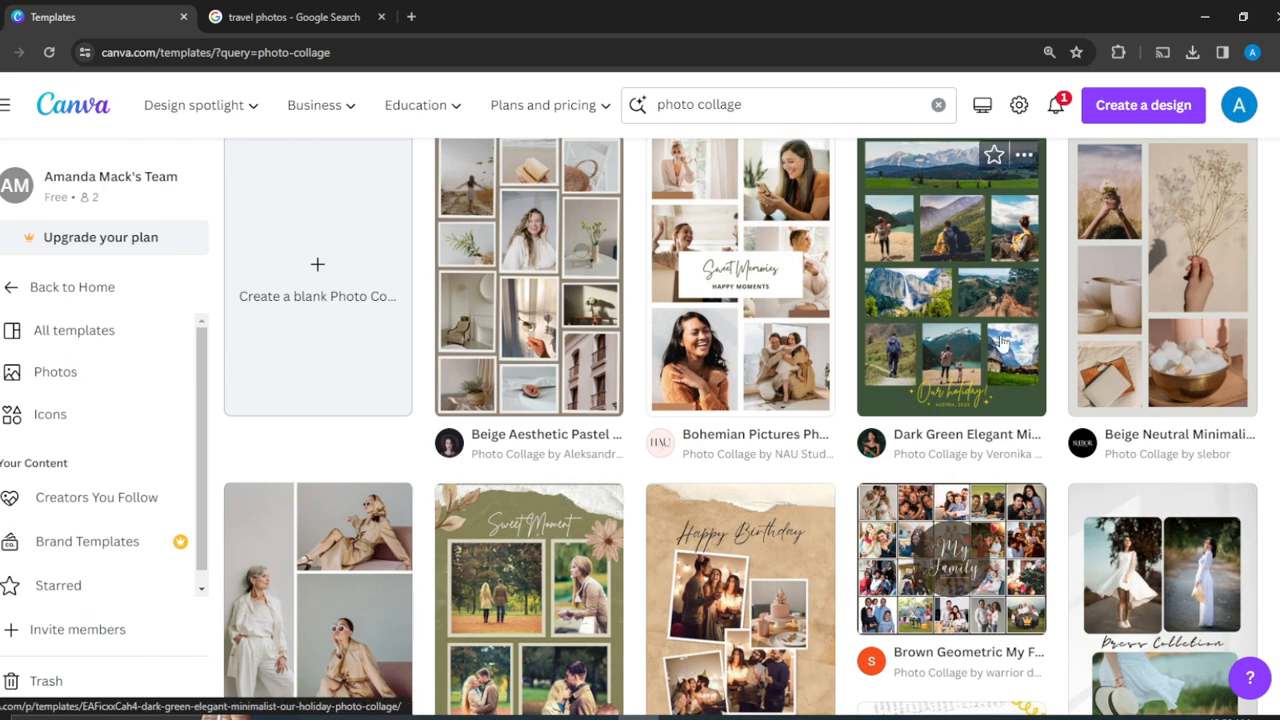
scroll(1003, 343, "down", 2)
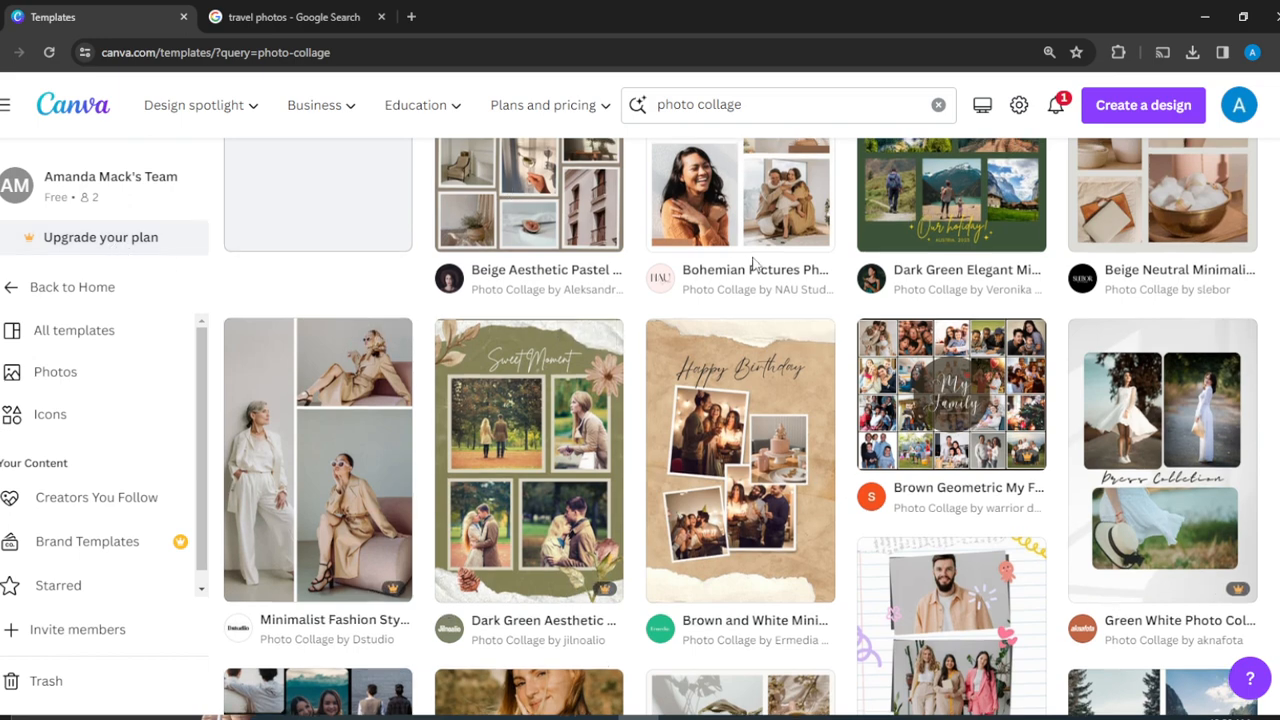
scroll(745, 265, "up", 1)
scroll(755, 265, "up", 1)
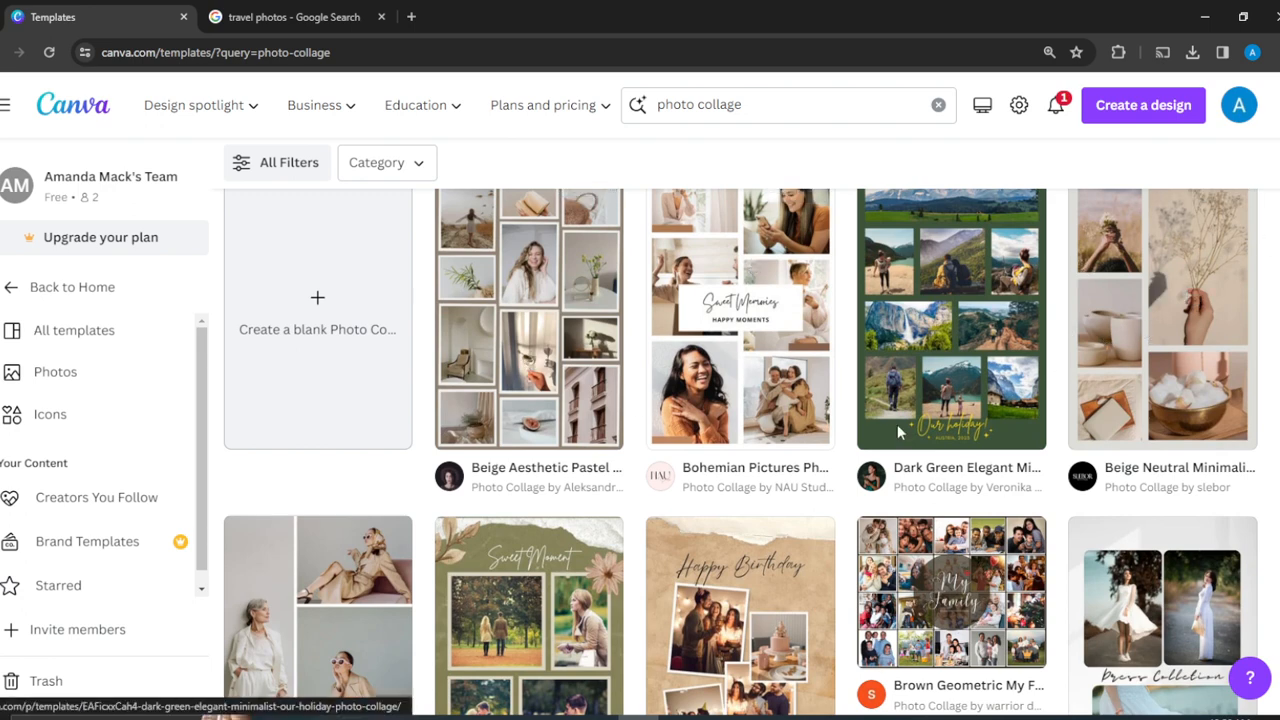
scroll(1005, 470, "up", 1)
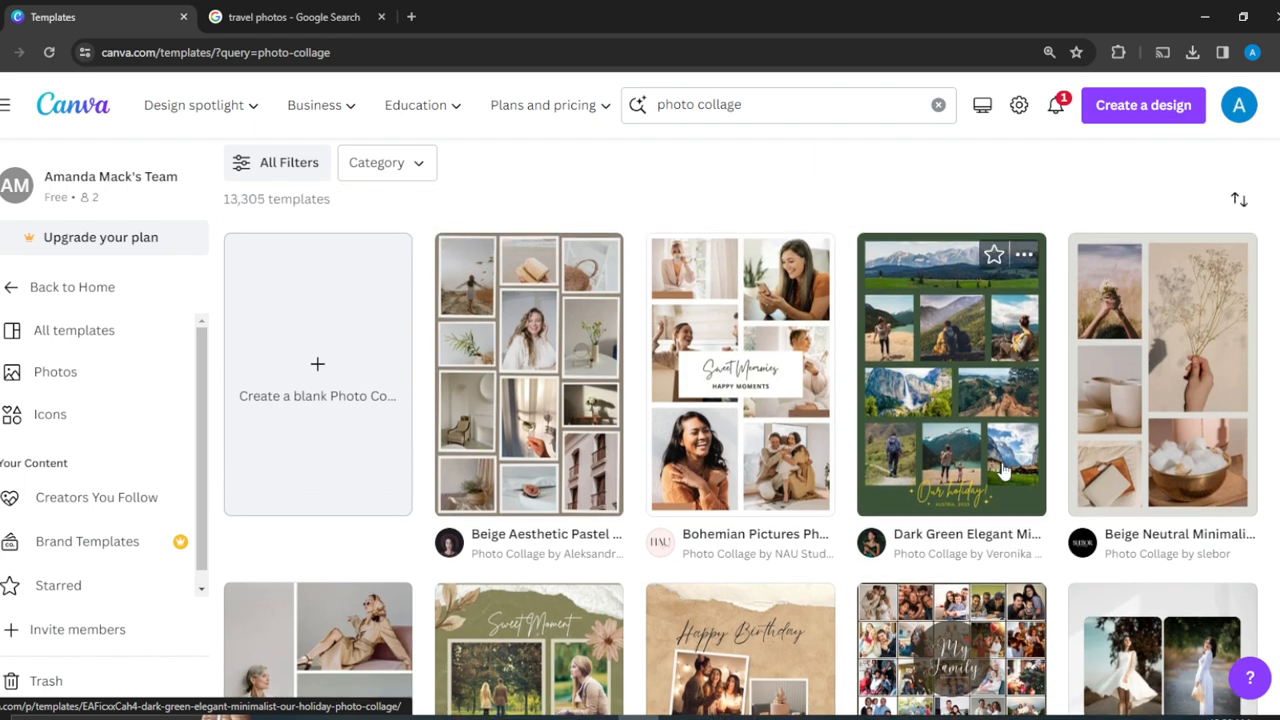
- Customize the Dark Green Elegant Minimalist 'Our Holiday Photo Collage' template as a new design
left_click(945, 393)
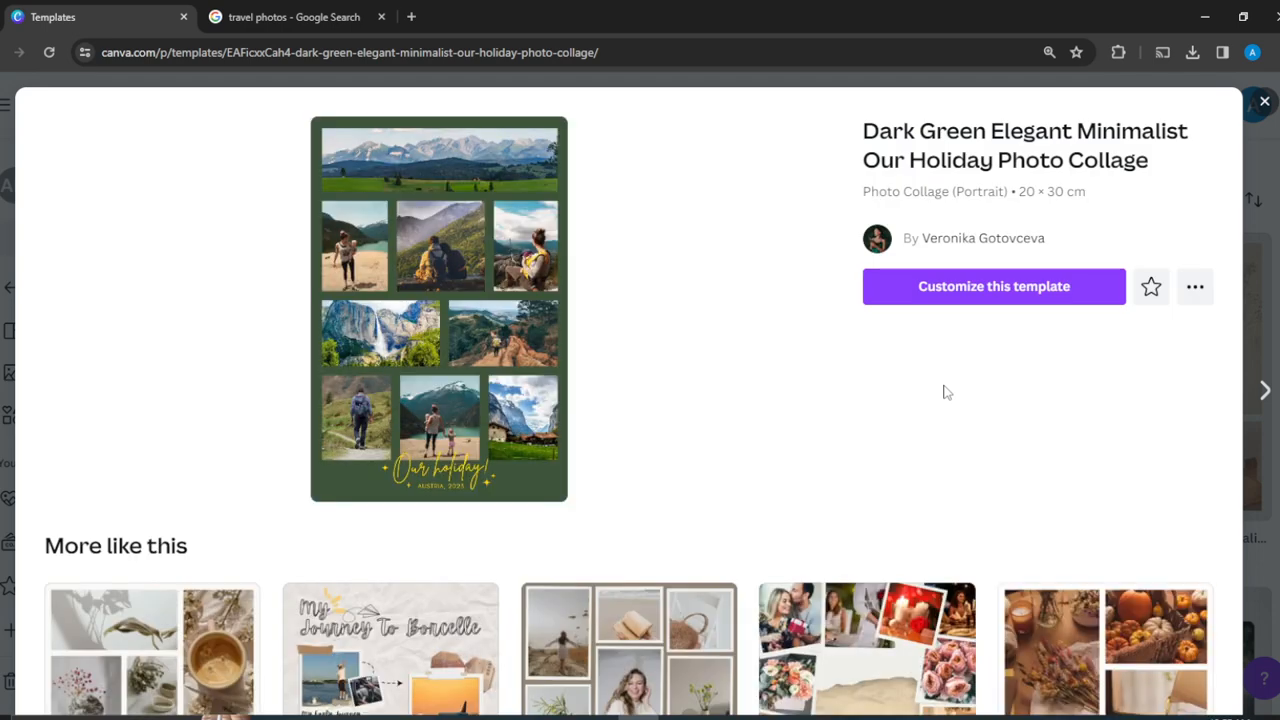
left_click(1010, 292)
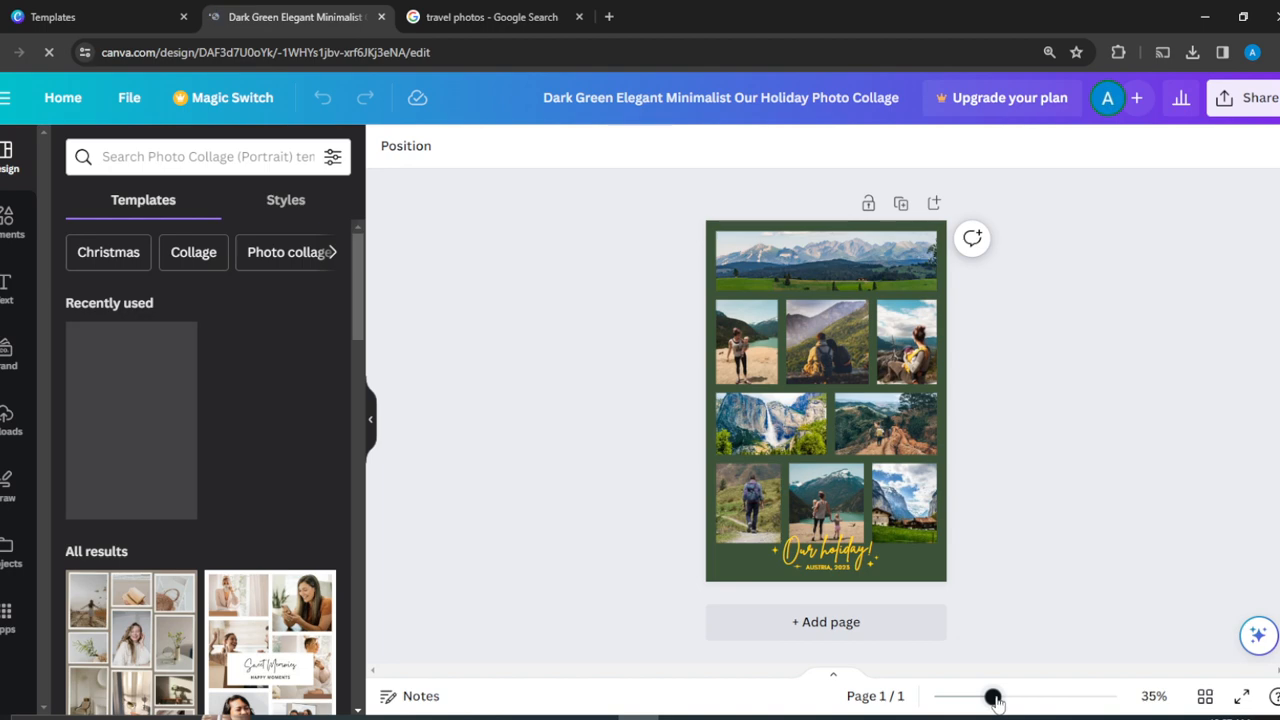
- Zoom the collage to about 69% and show the Uploads panel beside it
left_click(1027, 697)
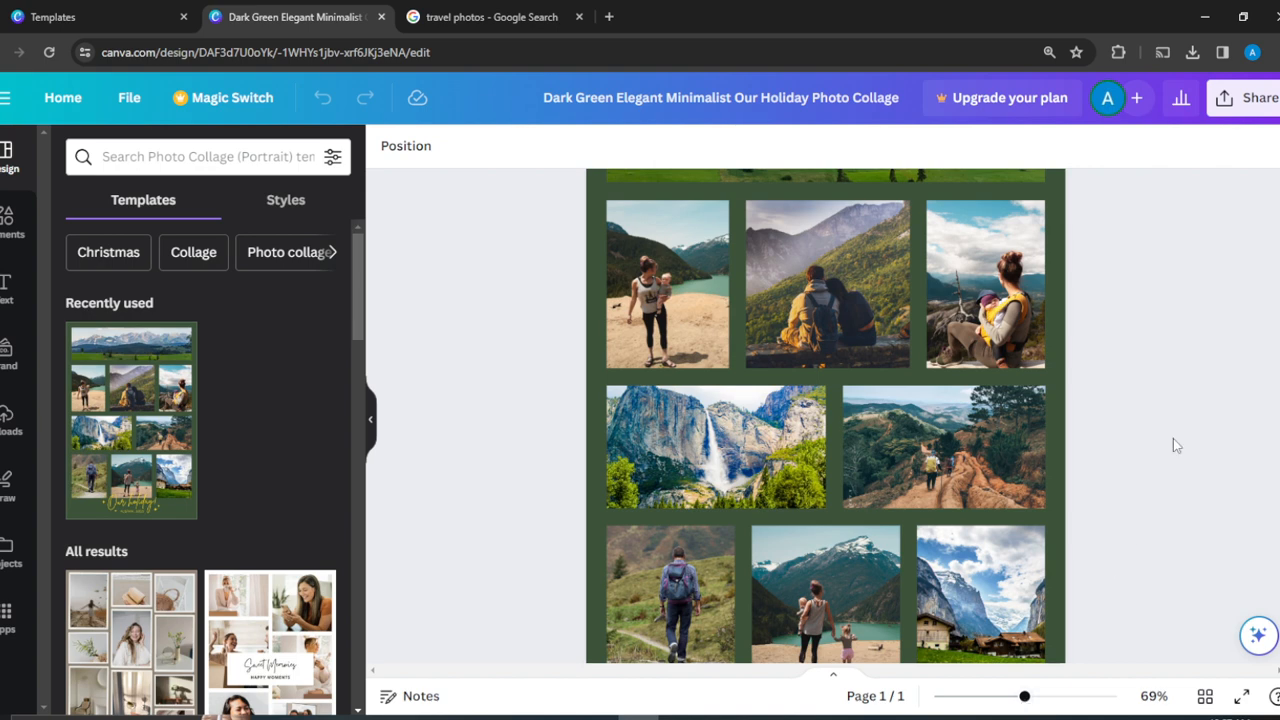
scroll(1173, 445, "up", 3)
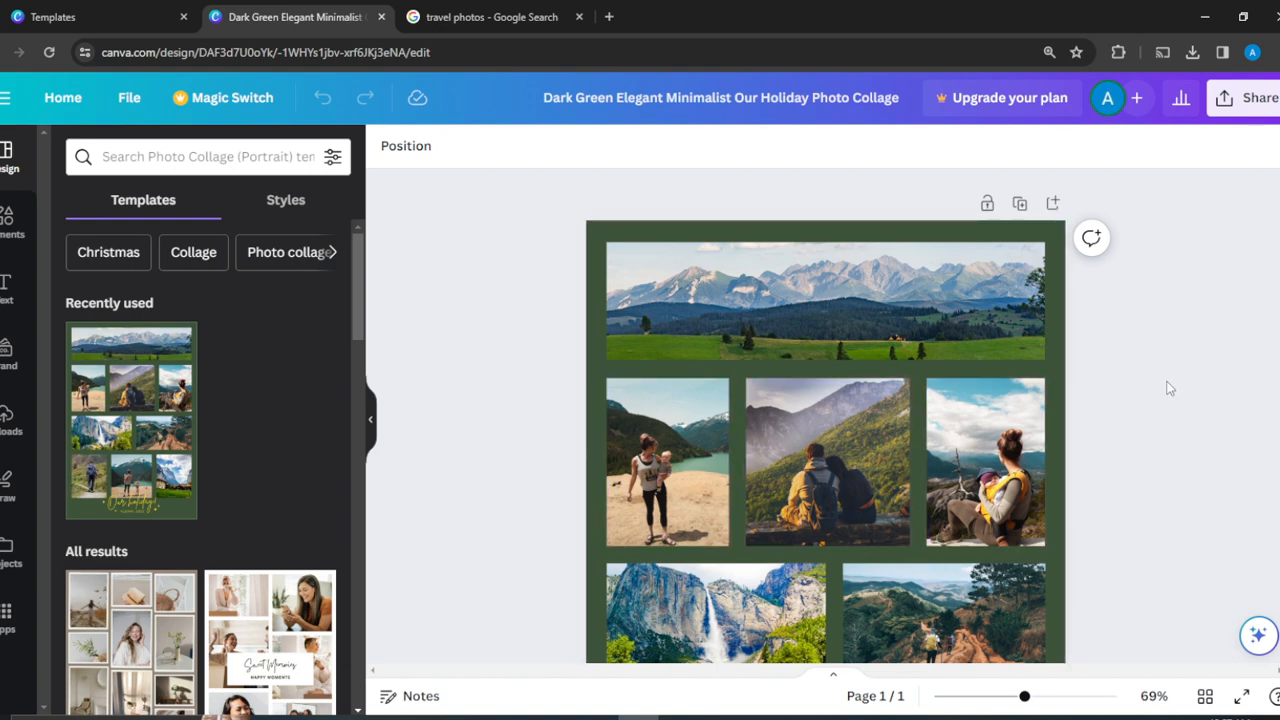
scroll(1170, 388, "down", 2)
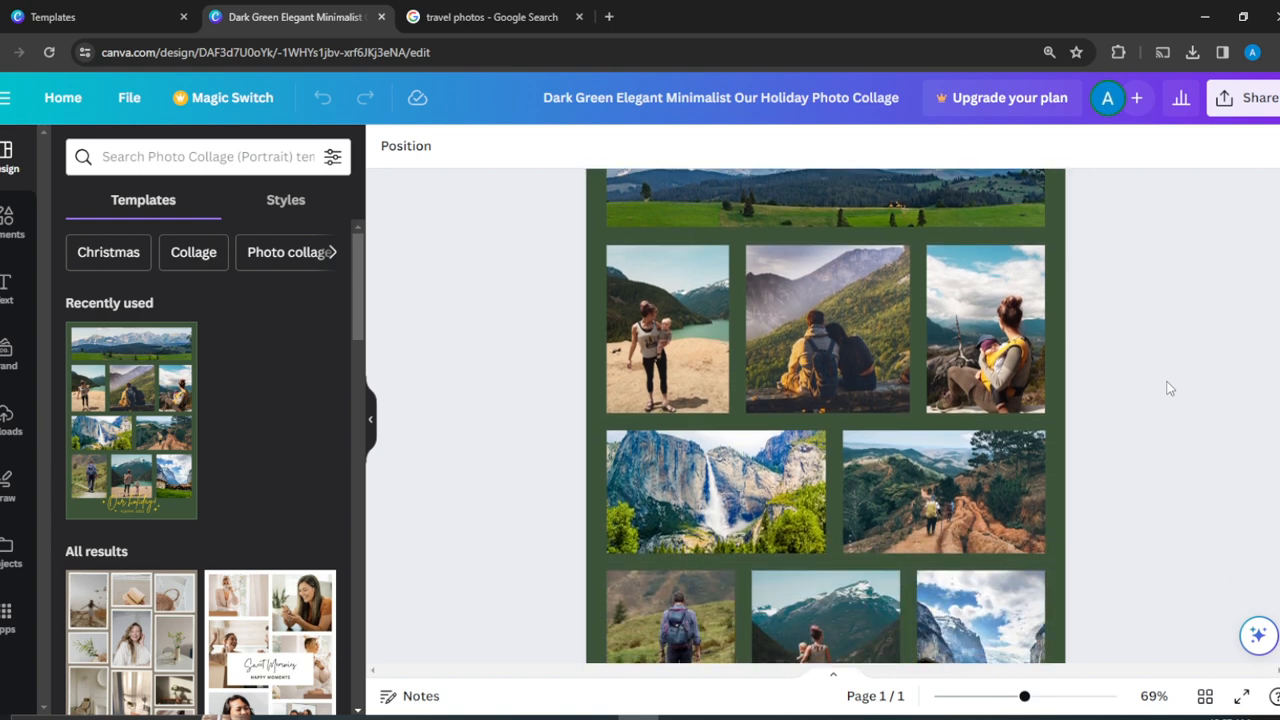
scroll(1170, 388, "up", 1)
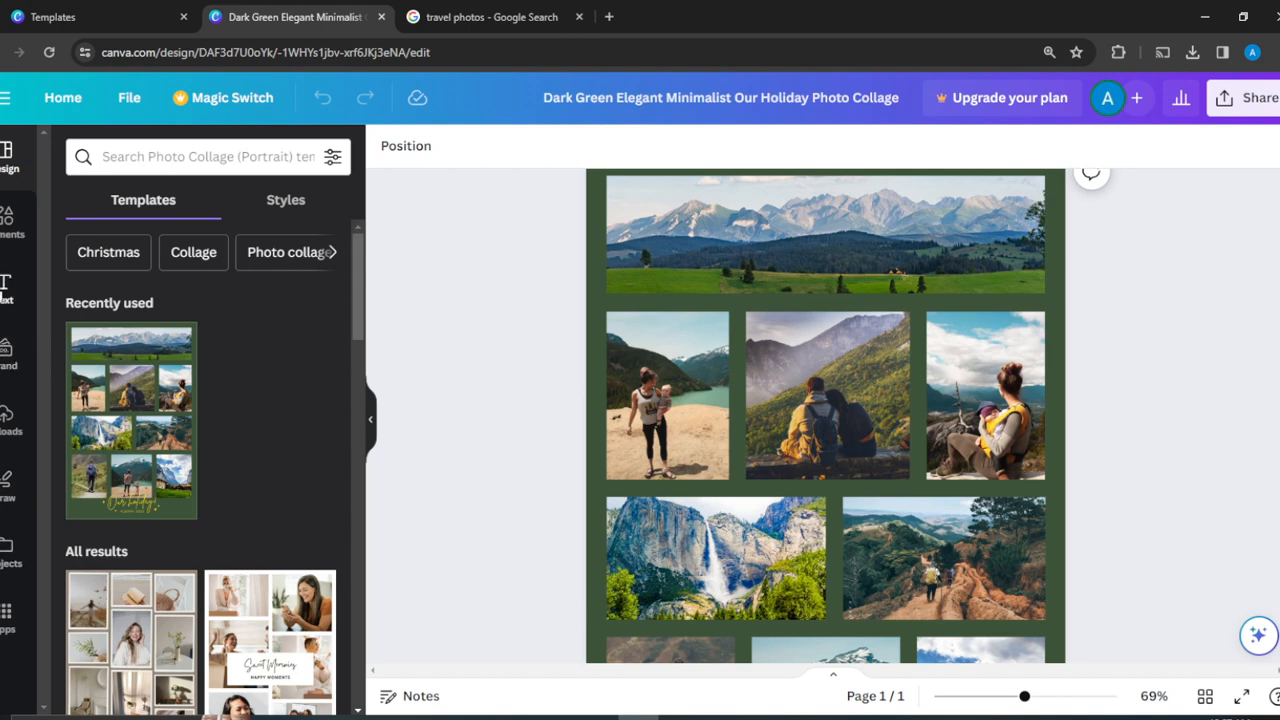
left_click(8, 420)
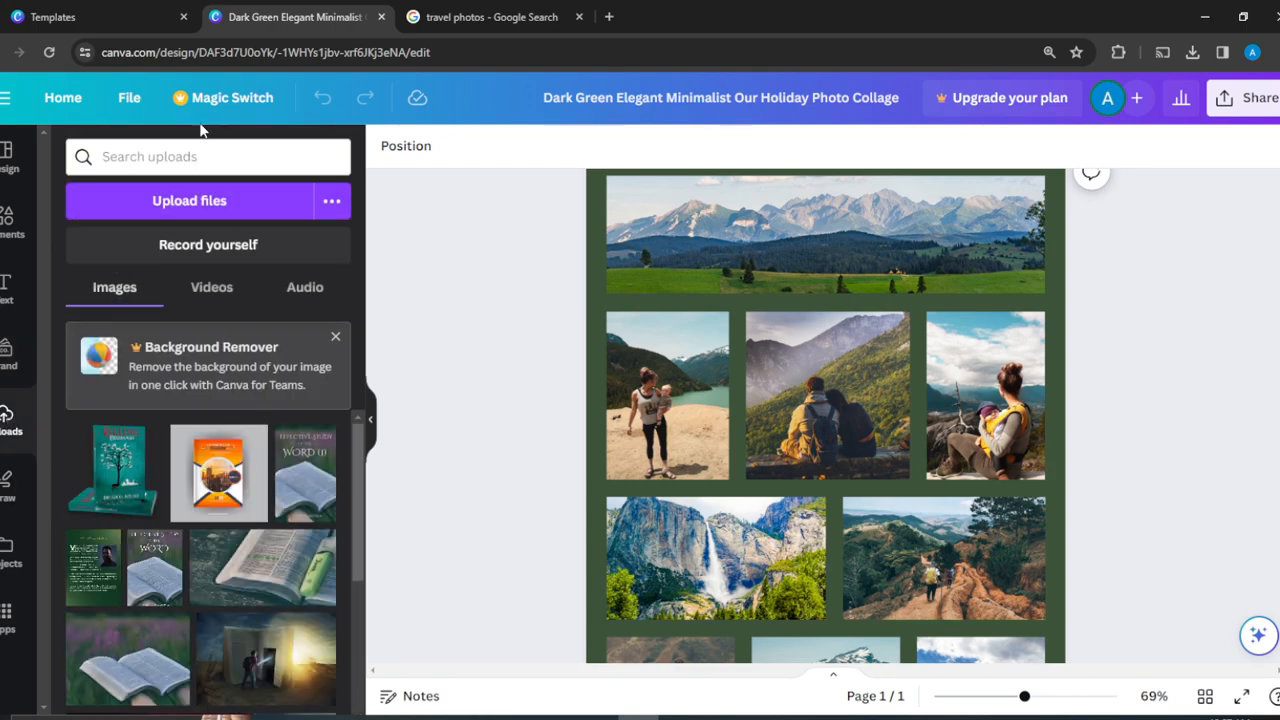
- Upload Travel photo, Travel photo 2 and Travel photo 3 from the Downloads folder
left_click(220, 201)
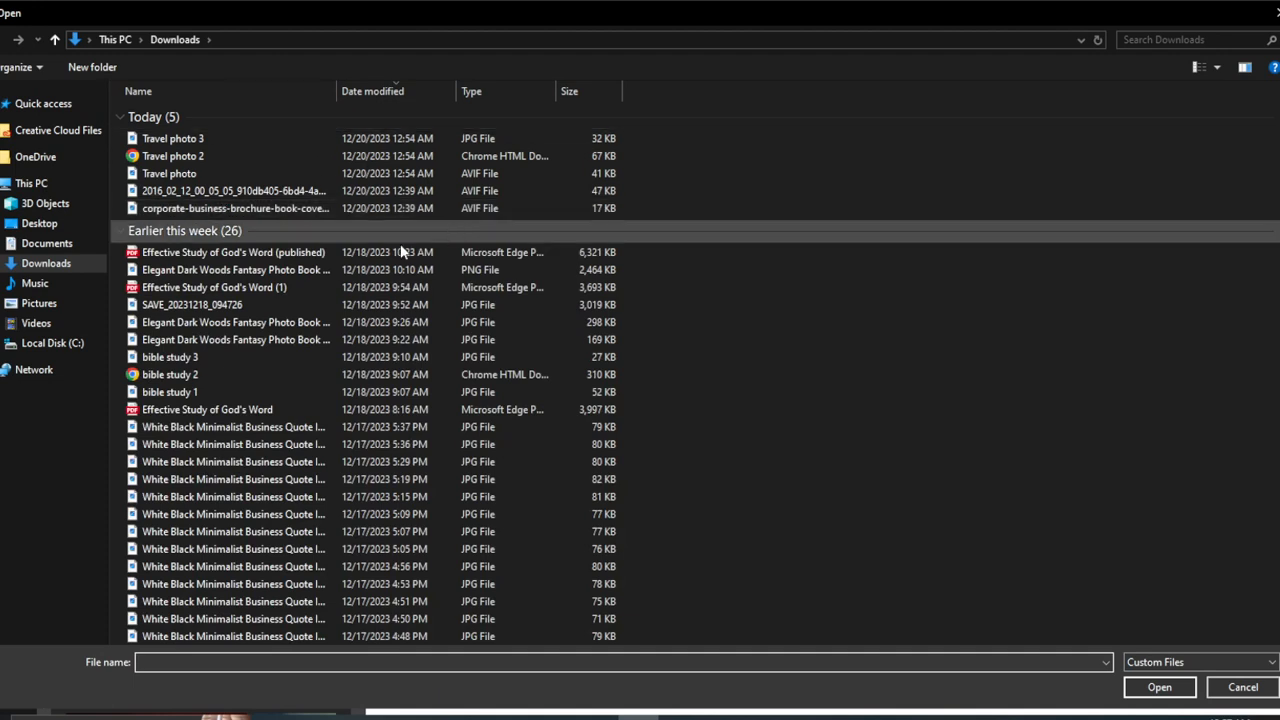
left_click(312, 138)
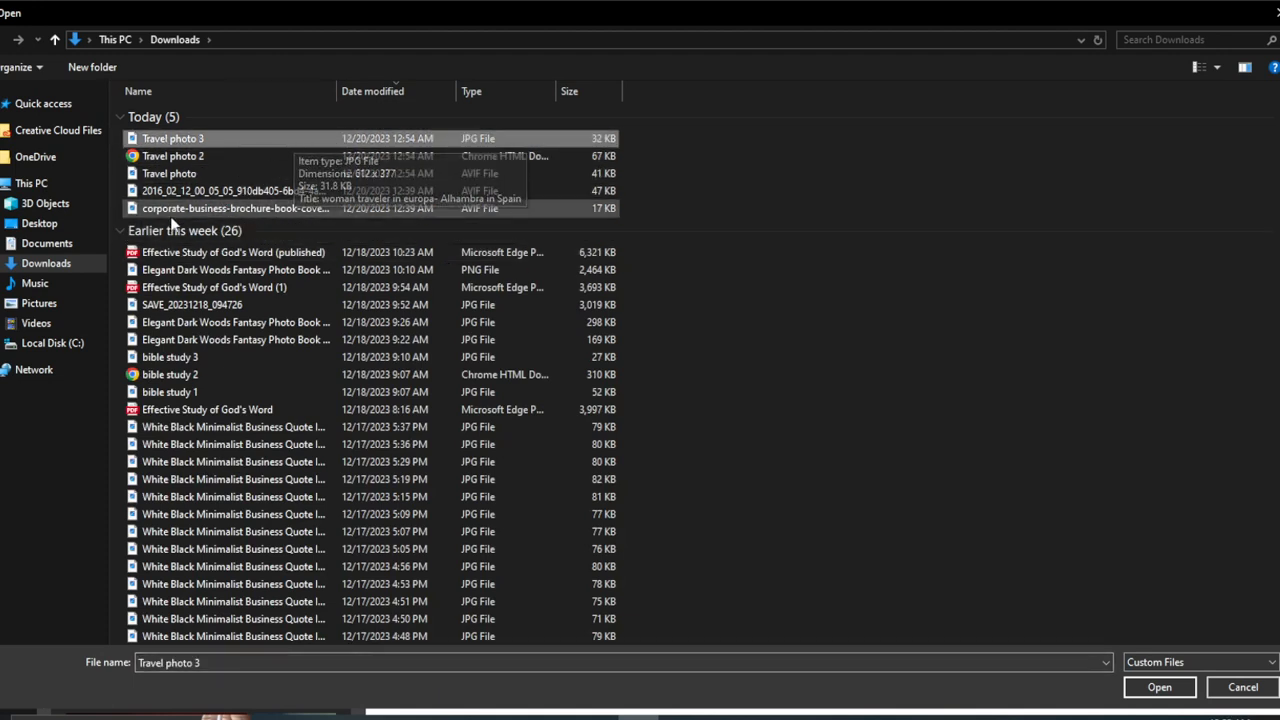
left_click(199, 175, "ctrl")
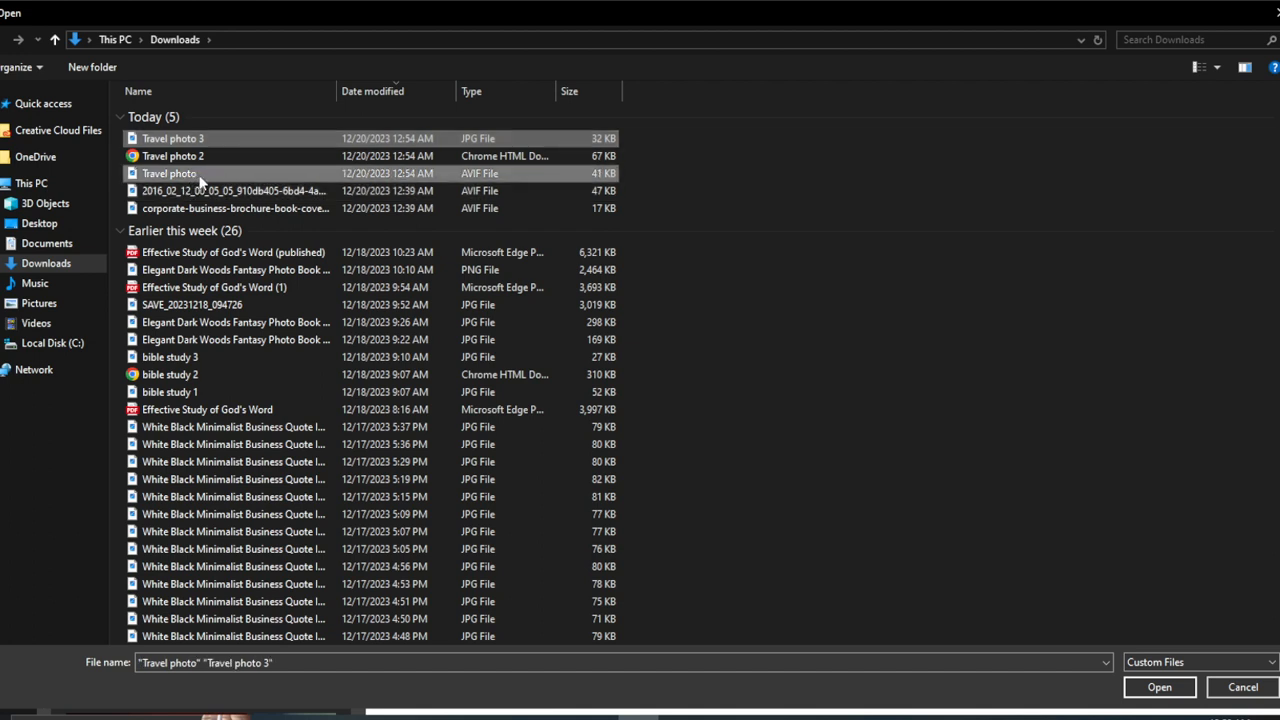
left_click(222, 155, "ctrl")
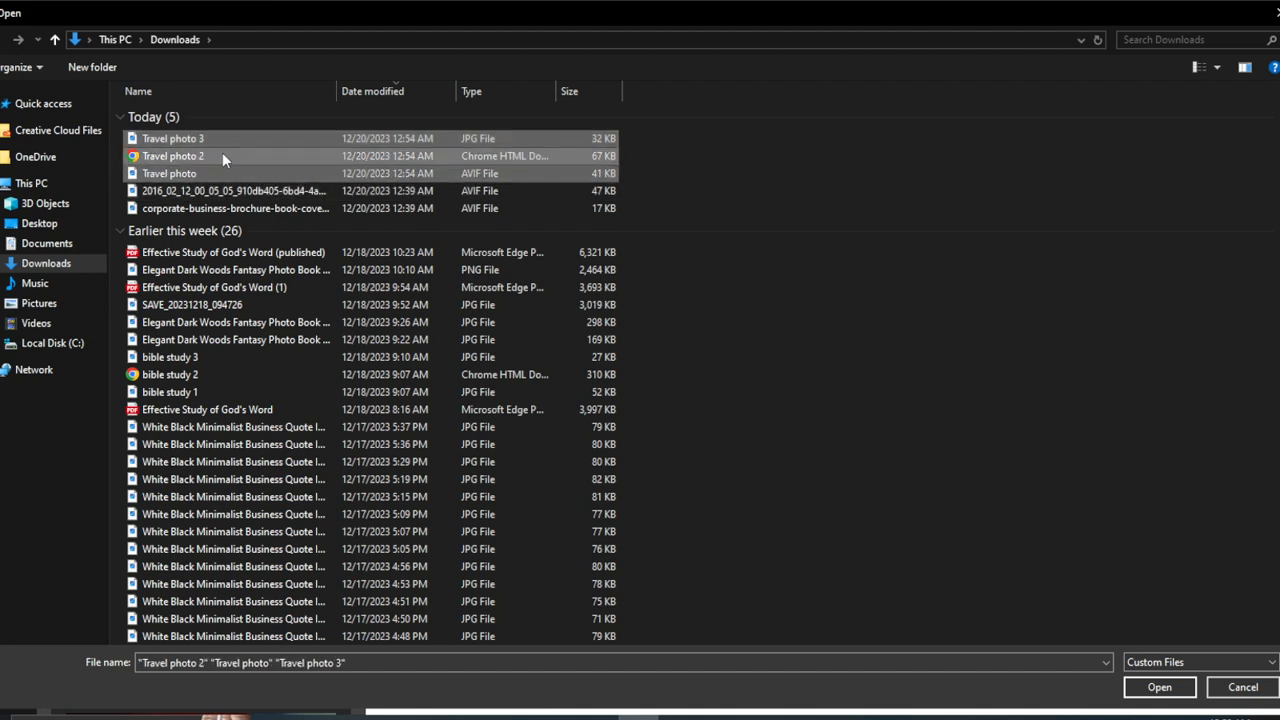
left_click(1159, 687)
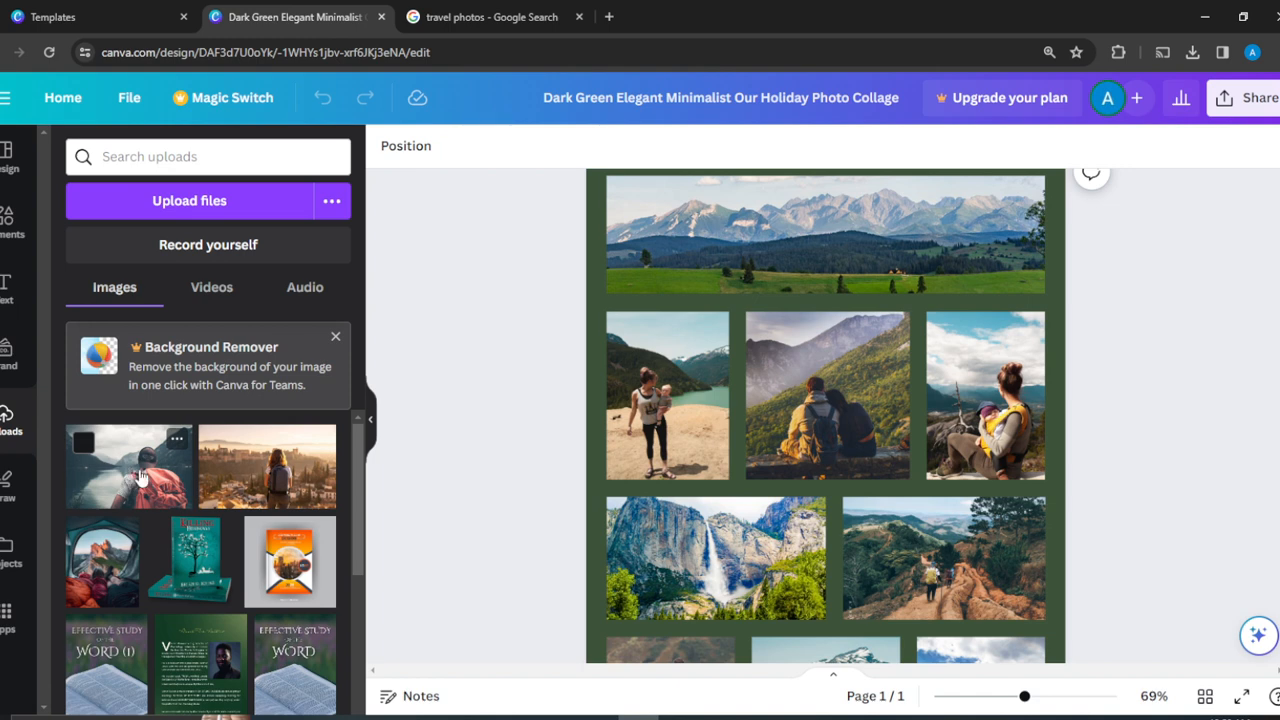
- Place the red-backpack hiker photo in the middle-row left frame and shift its crop left
left_click_drag(132, 476, 647, 398)
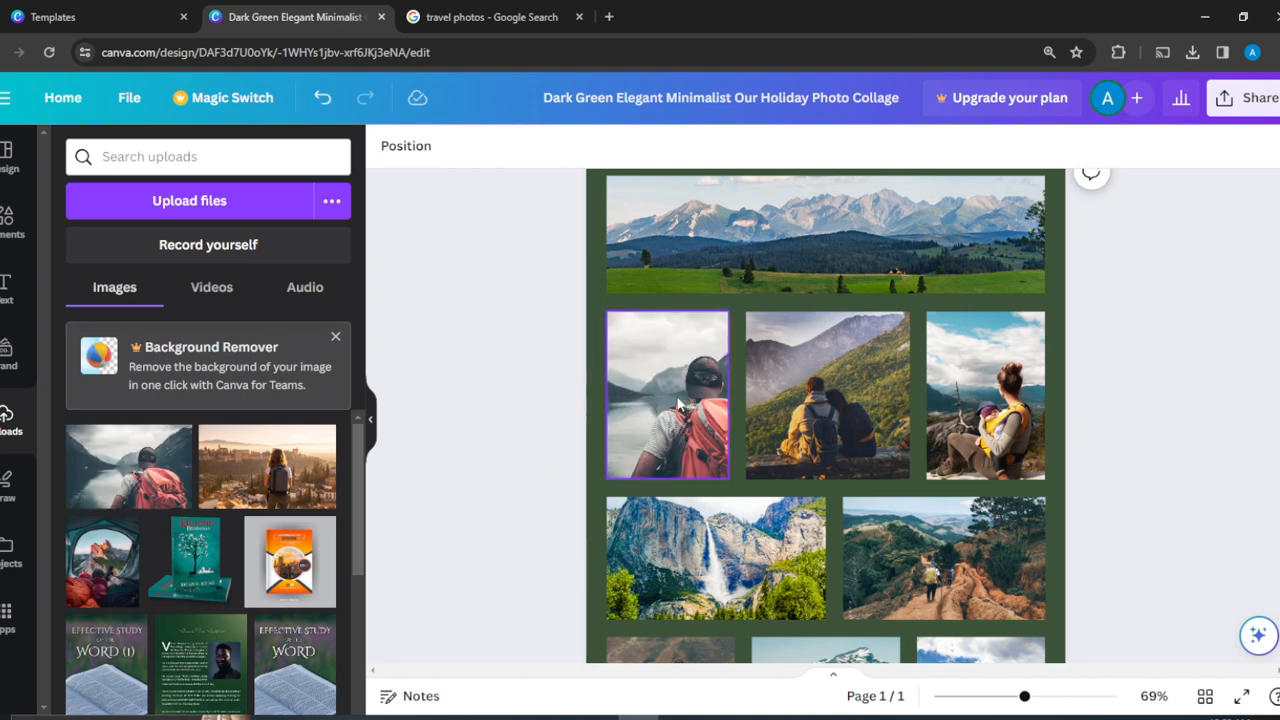
left_click(678, 403)
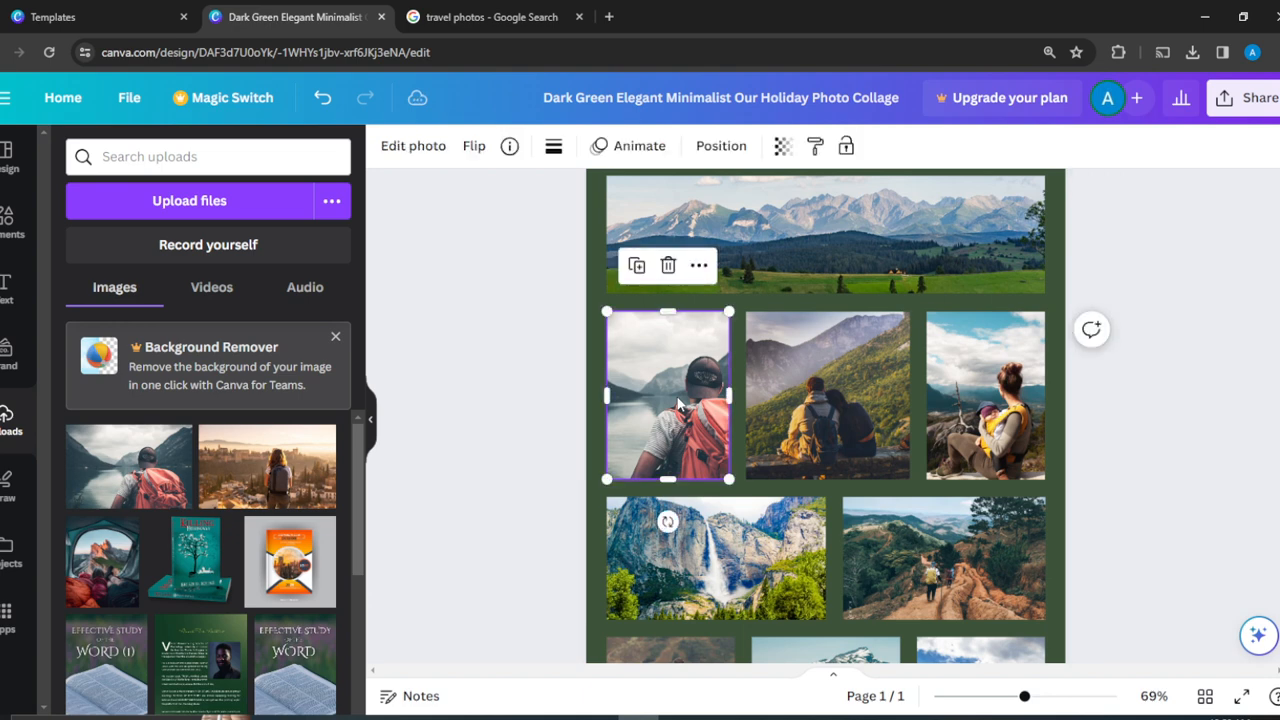
double_click(678, 403)
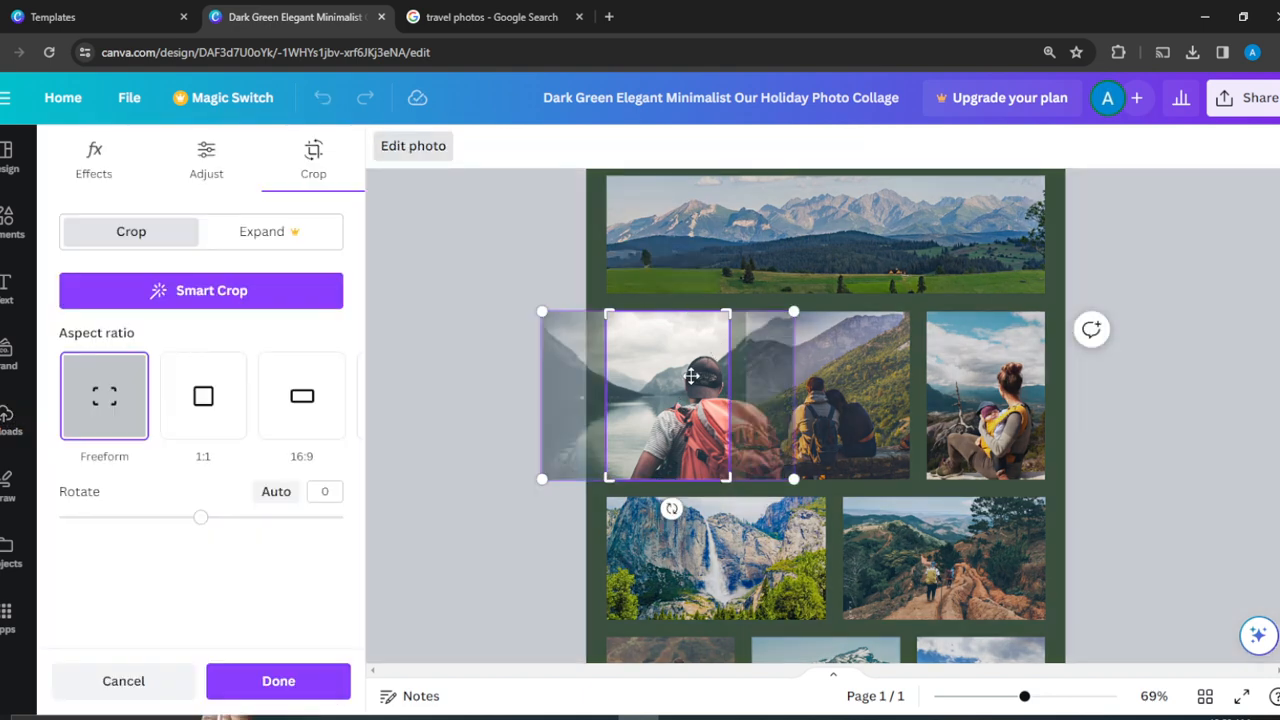
left_click_drag(691, 376, 650, 372)
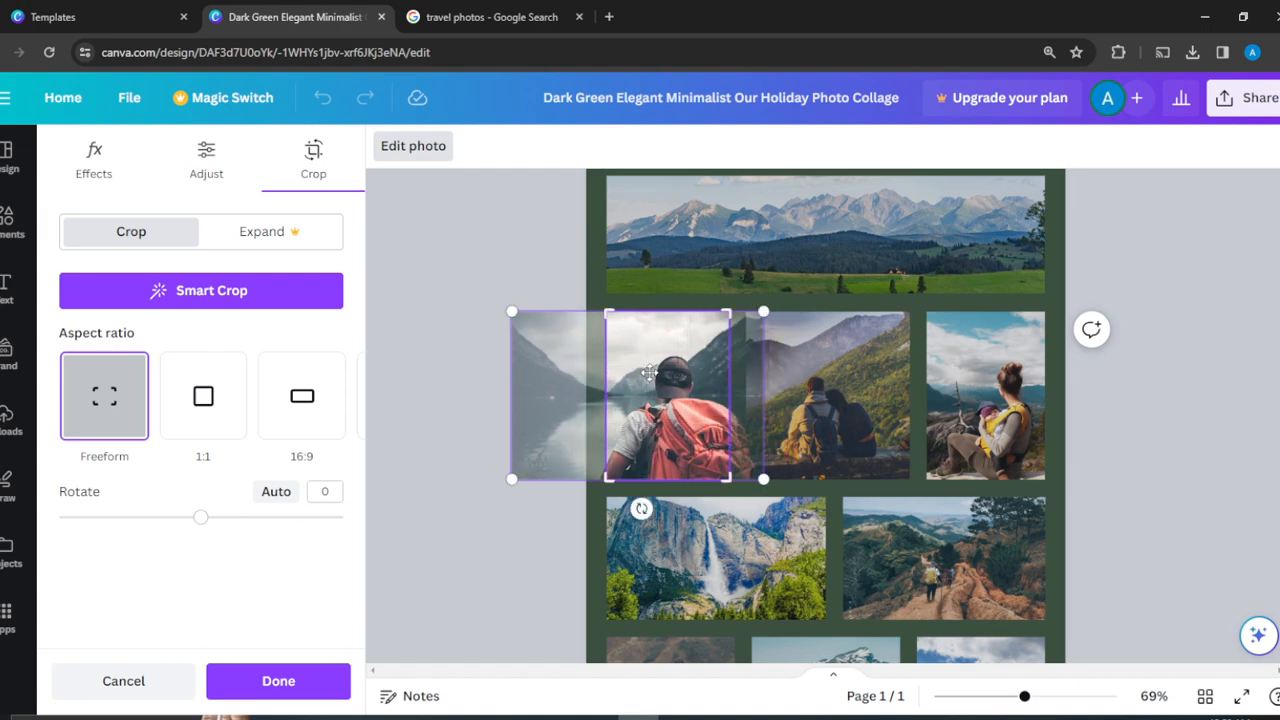
left_click(1220, 318)
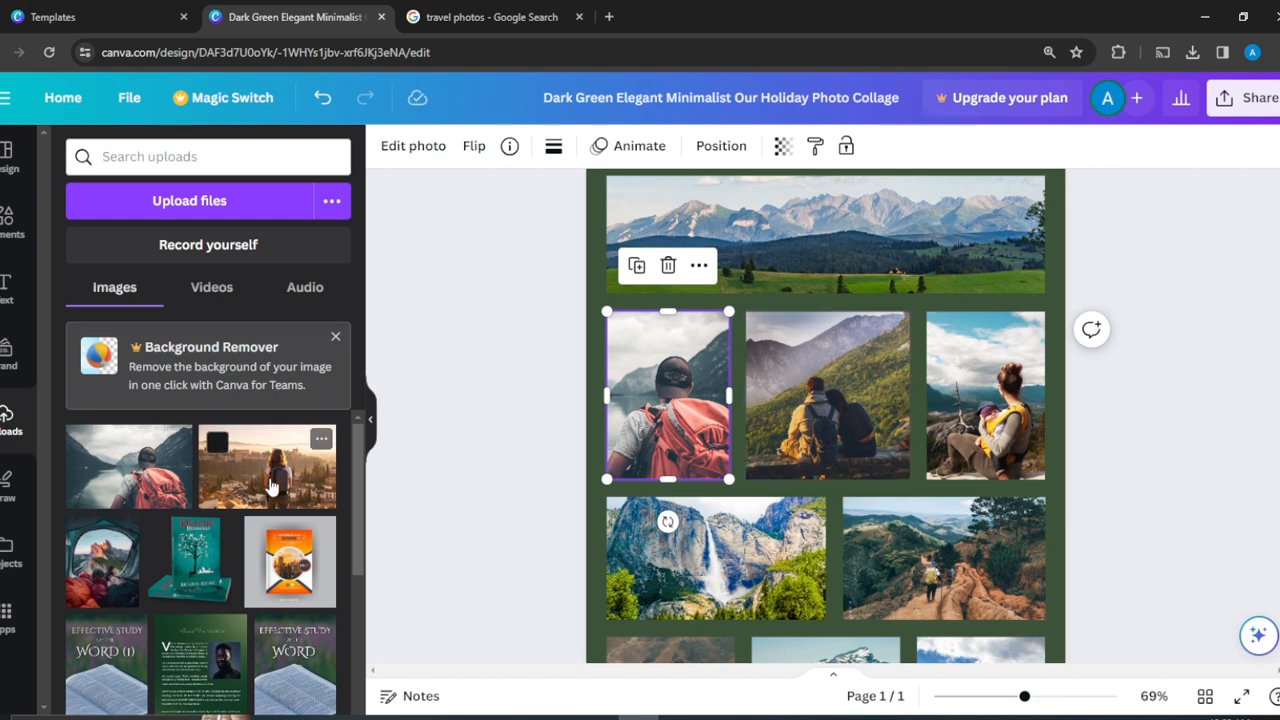
- Fill the top banner, middle frame and top-right frame with the old-town, tent and book-cover images
left_click_drag(272, 486, 852, 222)
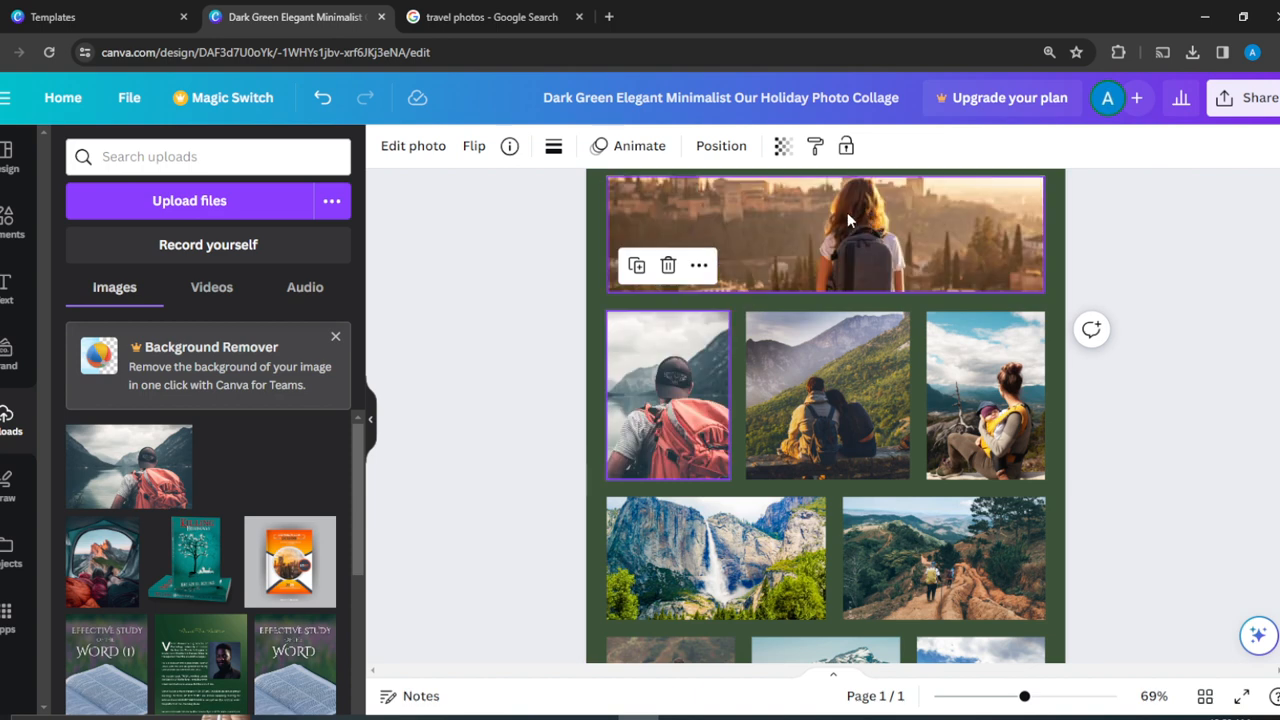
left_click(1228, 298)
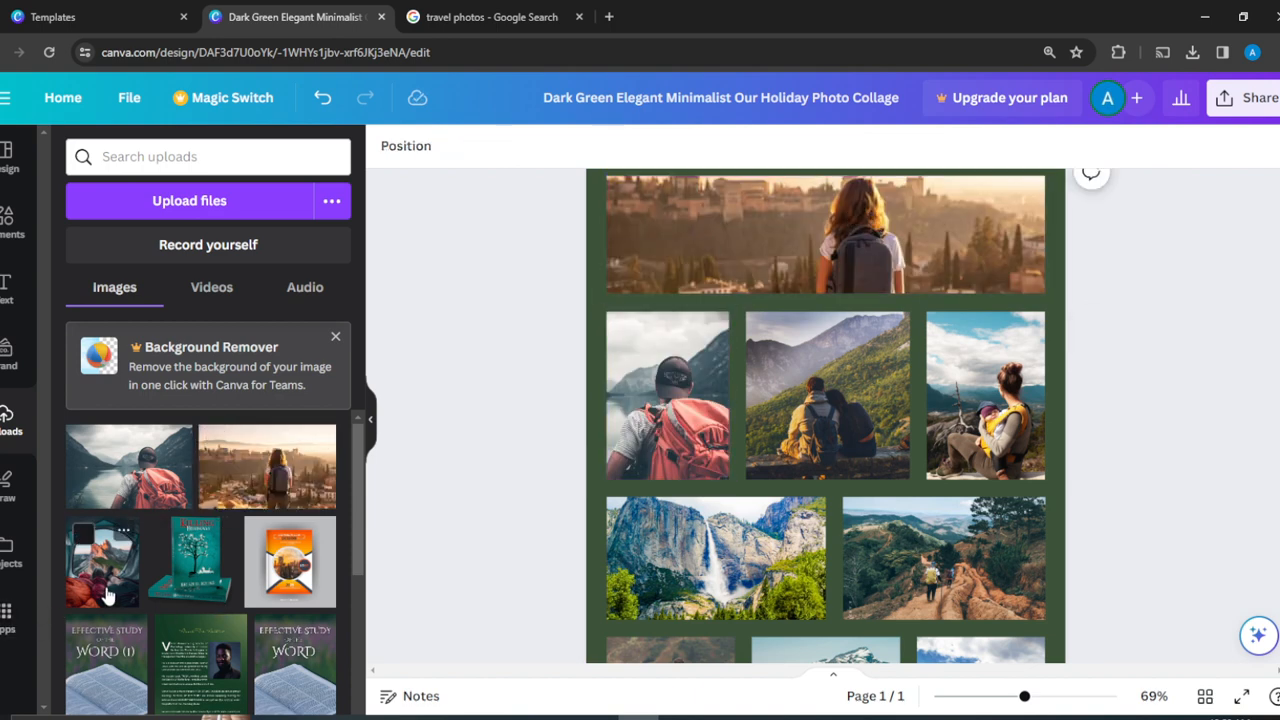
left_click_drag(107, 593, 827, 338)
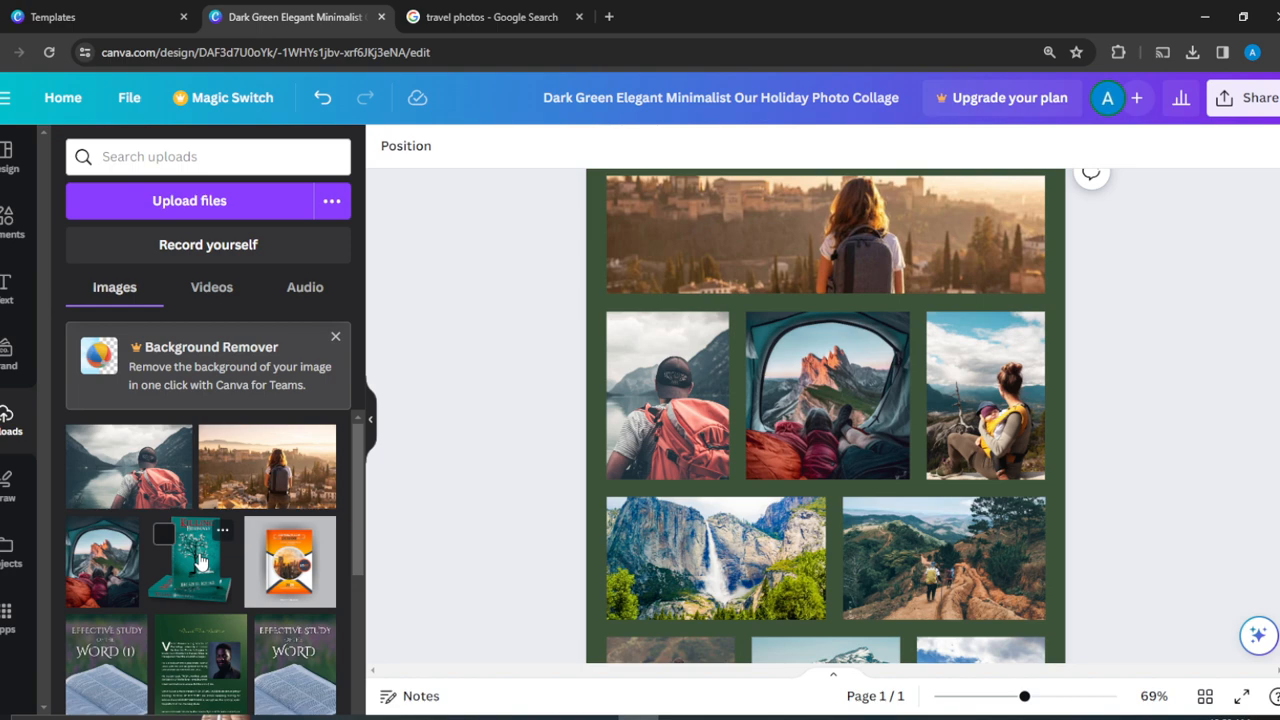
left_click_drag(200, 562, 998, 432)
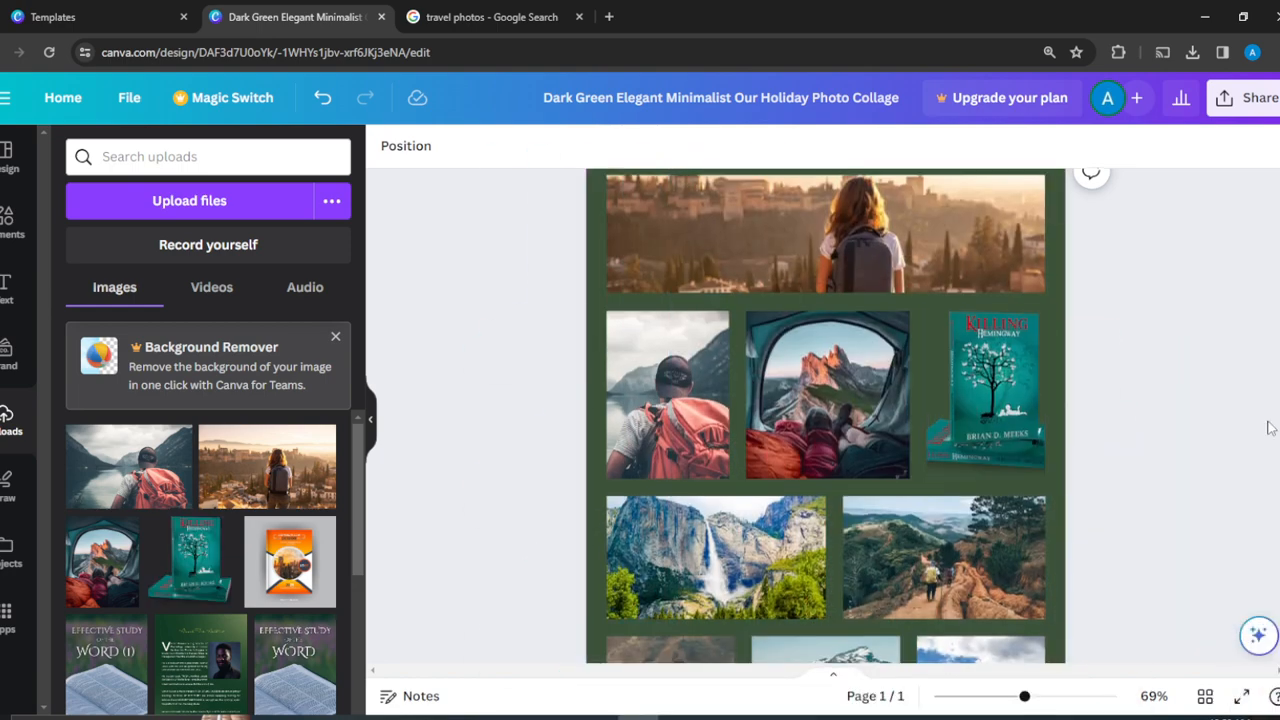
scroll(1268, 428, "down", 3)
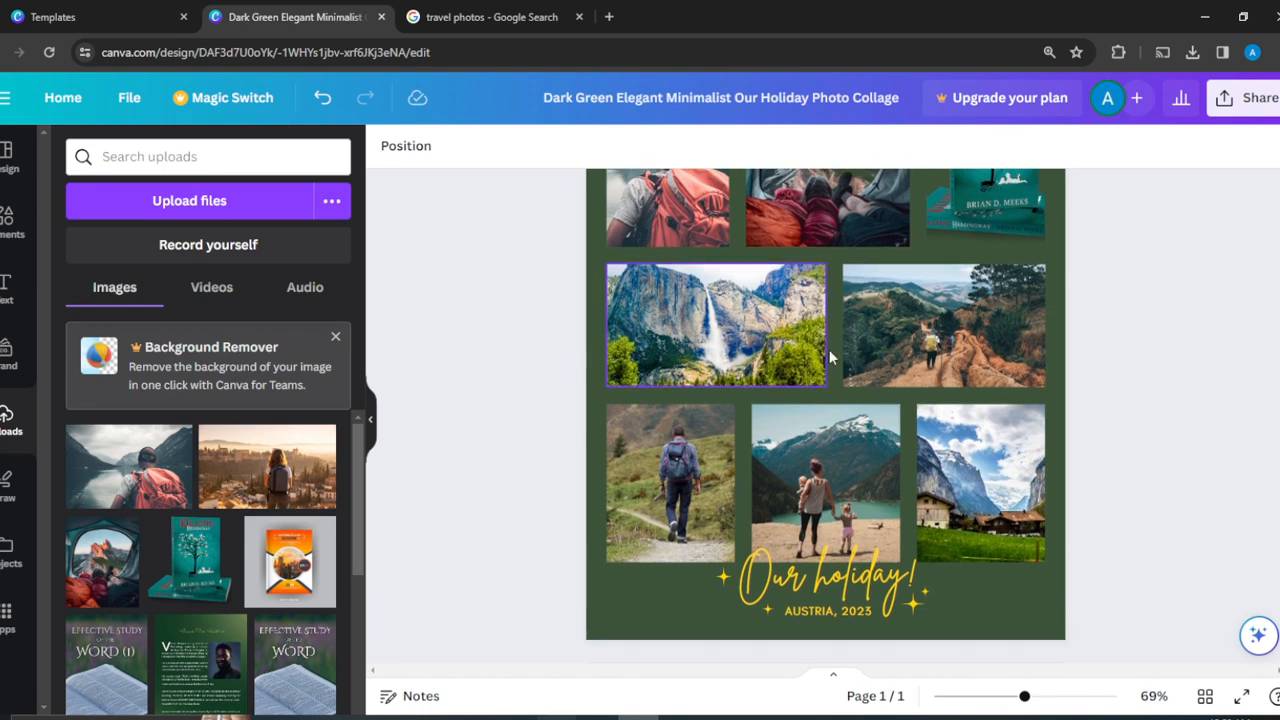
- Undo the accidental waterfall replacement and put the orange book cover in the bottom-left frame
left_click_drag(291, 563, 795, 355)
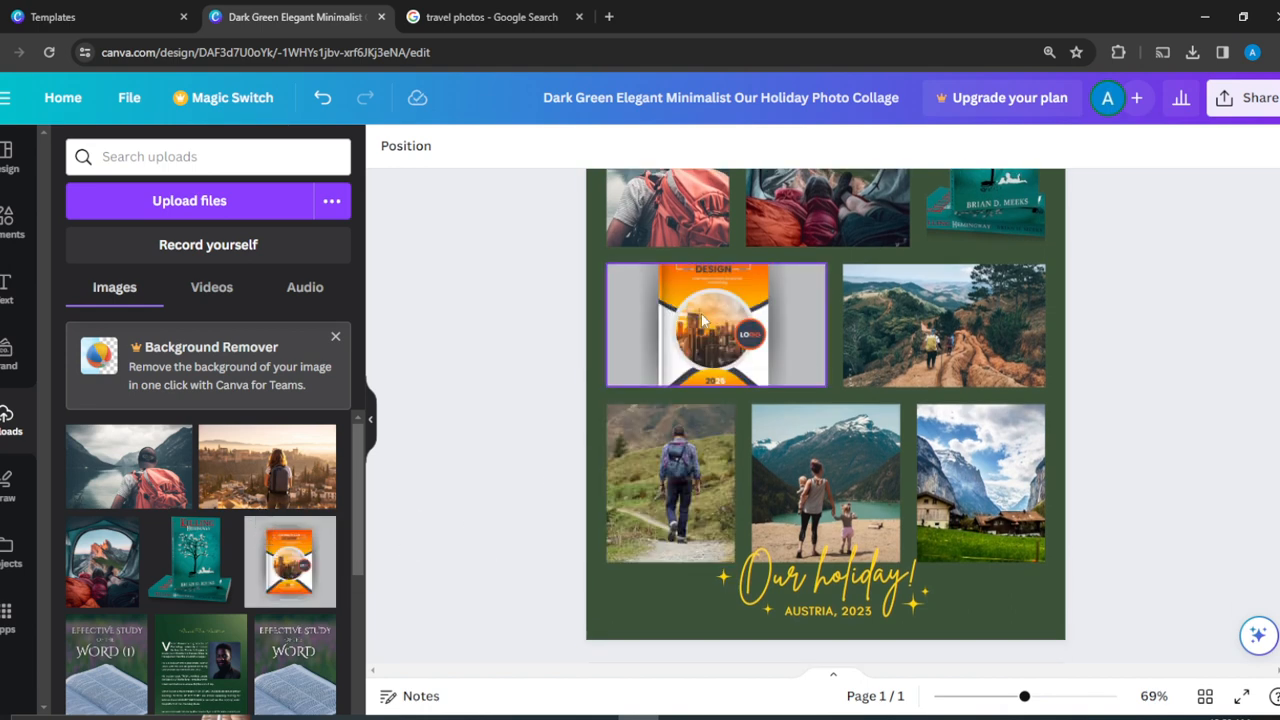
mouse_move(703, 320)
left_mouse_down()
mouse_move(703, 343)
mouse_move(705, 313)
left_mouse_up()
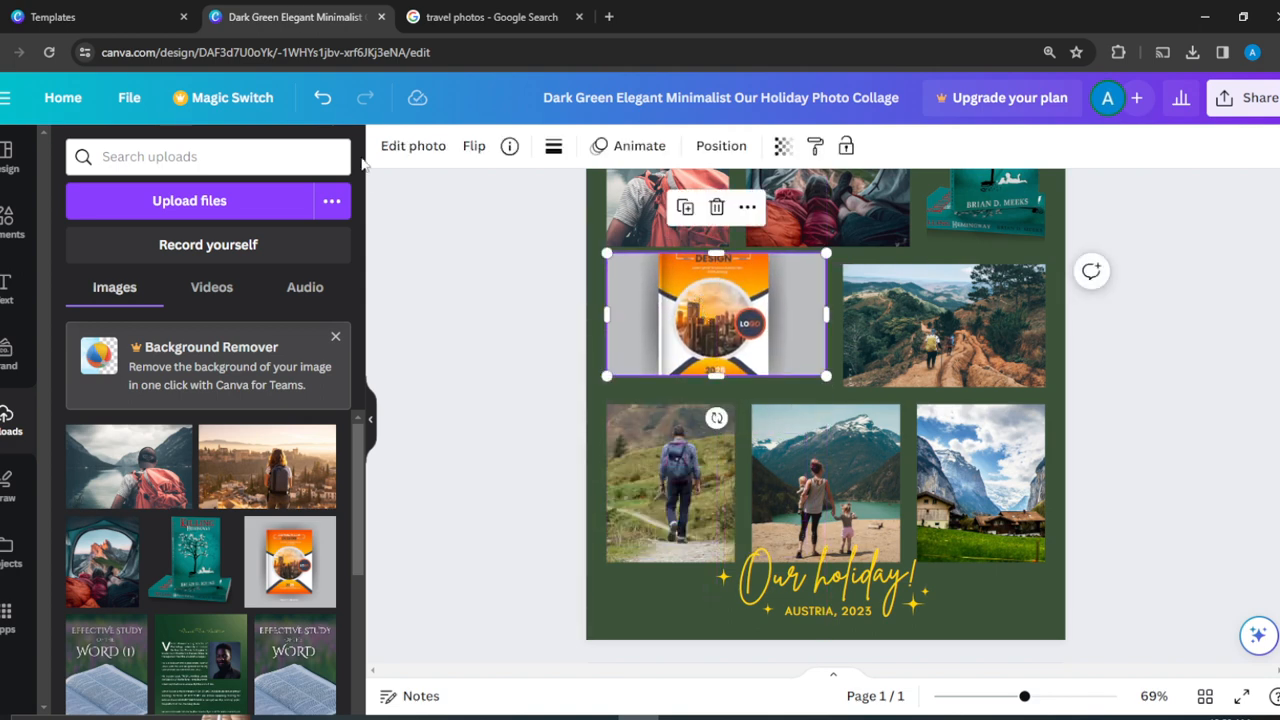
left_click(318, 99)
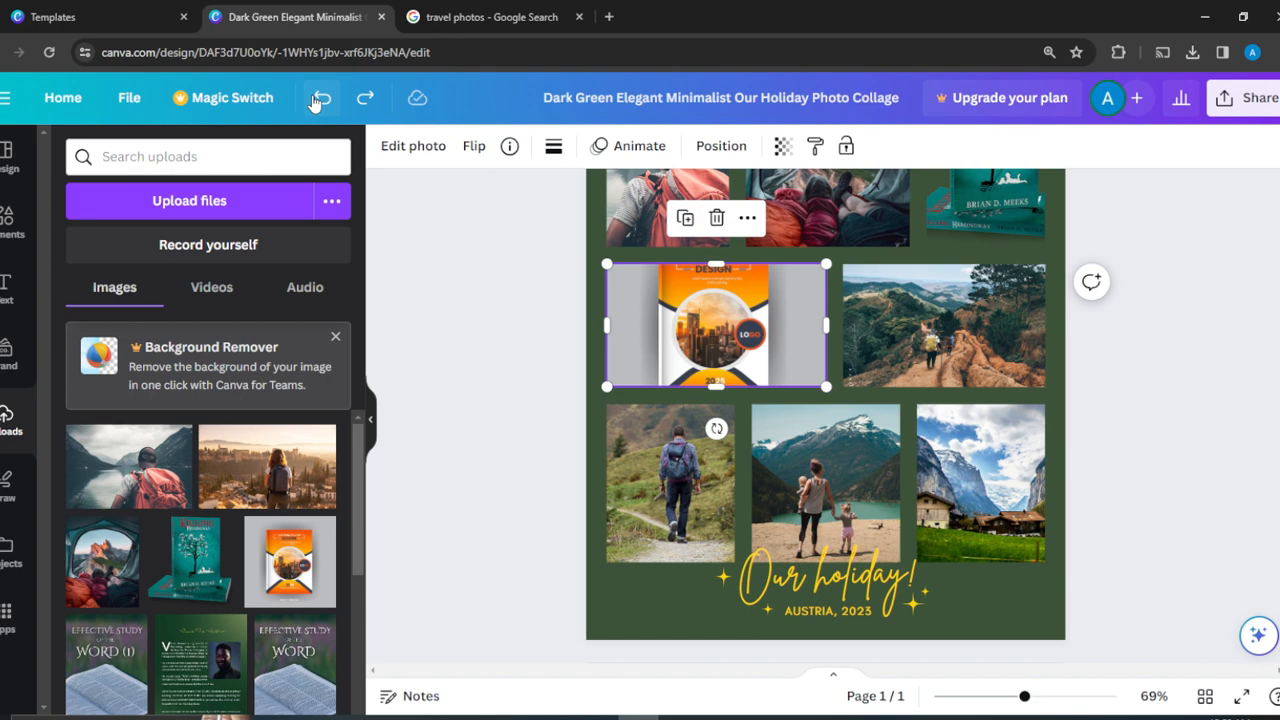
left_click(318, 99)
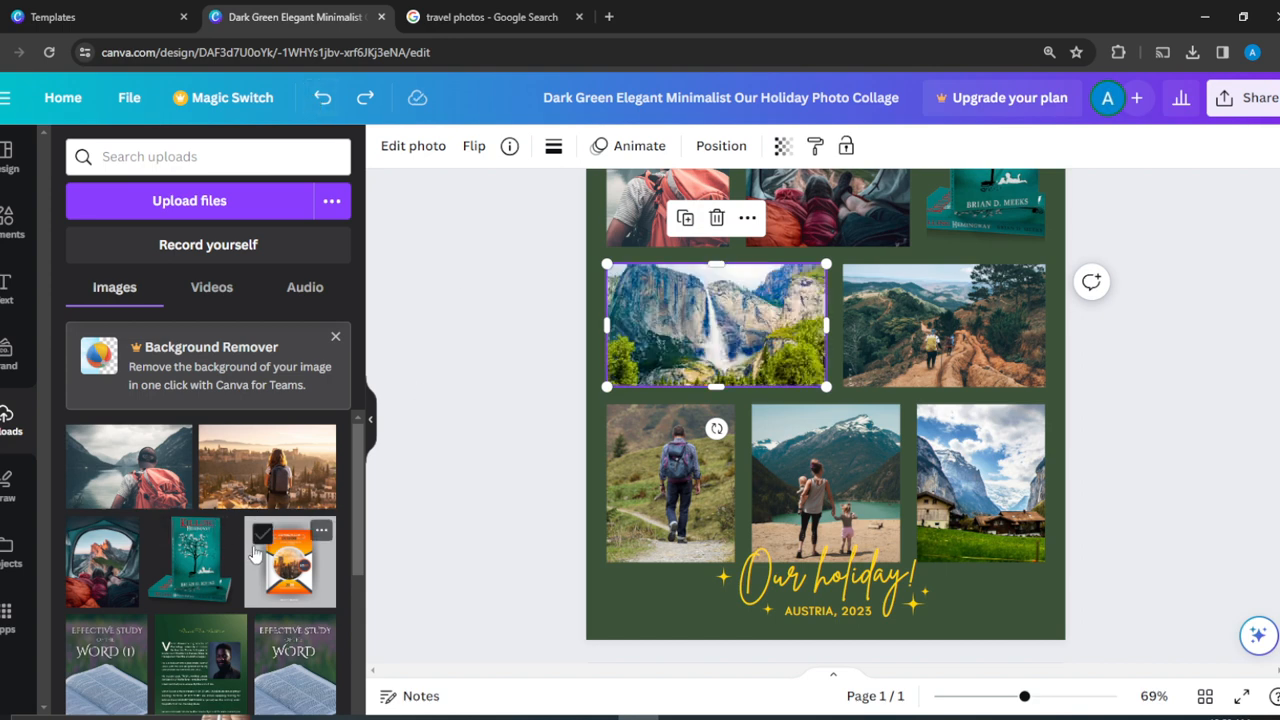
left_click_drag(258, 555, 663, 470)
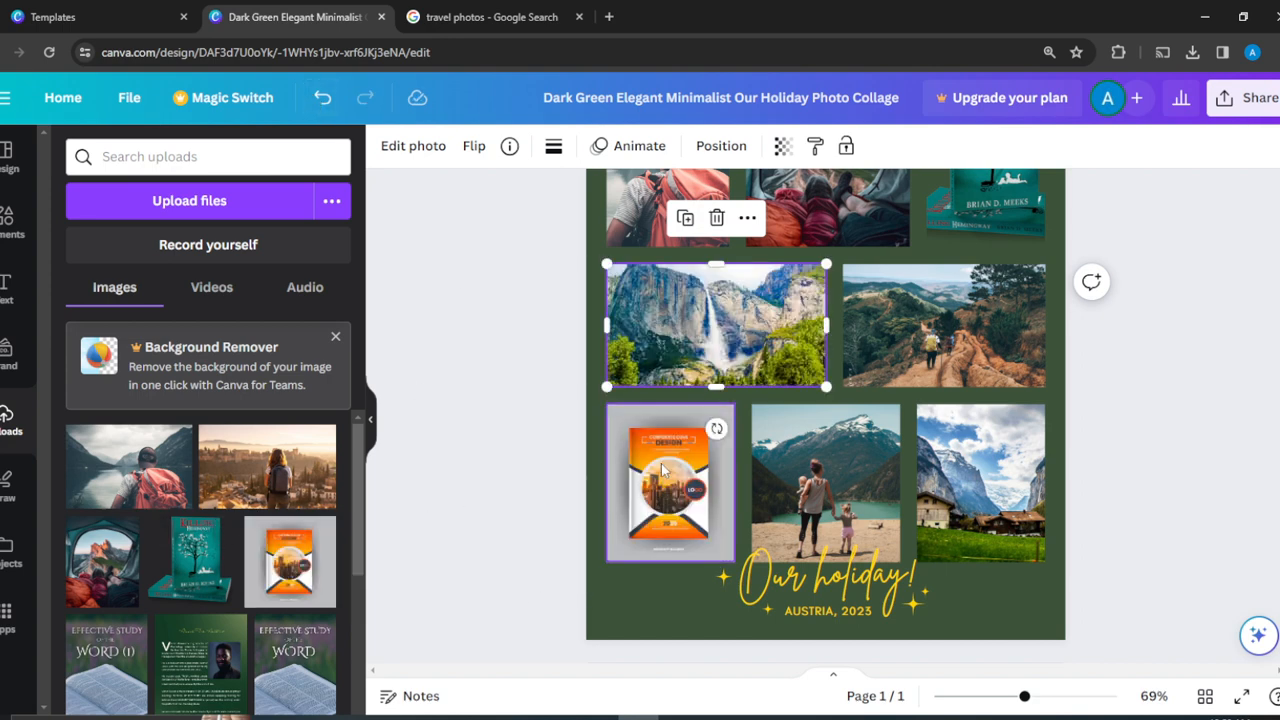
left_click(604, 612)
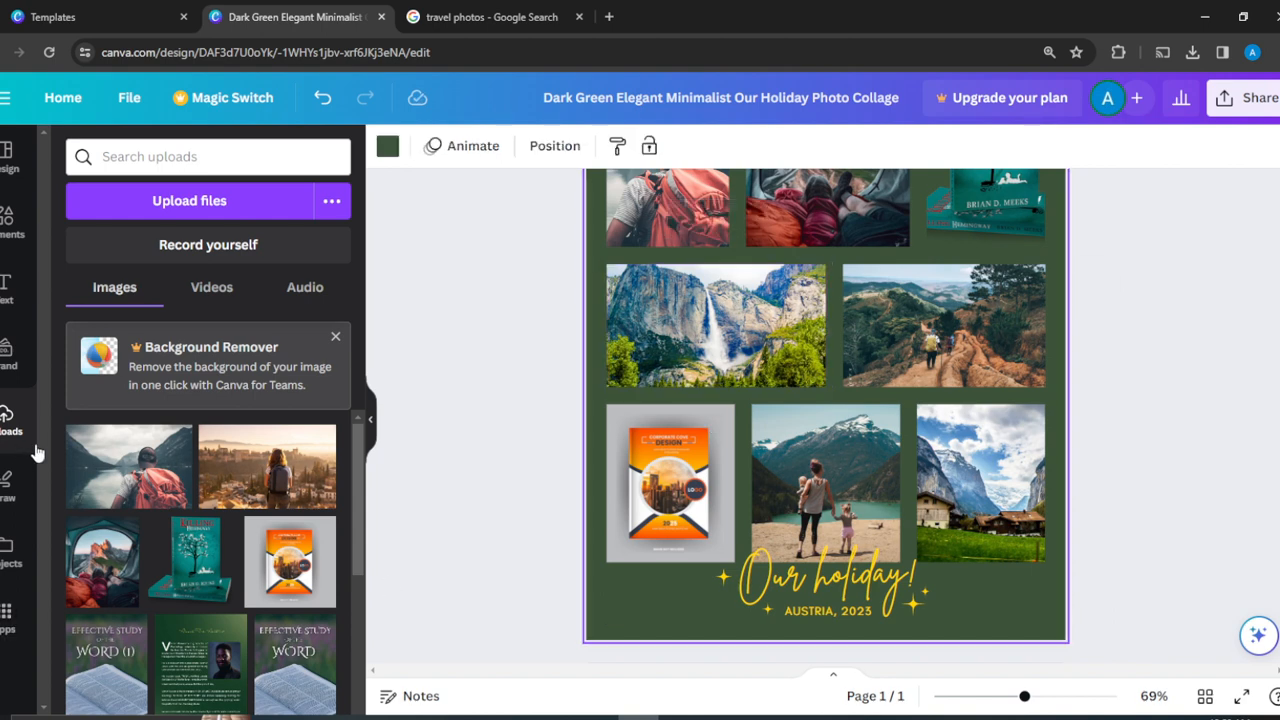
- Put the Rapha cover bottom-right and the Effective Study cover bottom-middle
scroll(360, 703, "down", 10)
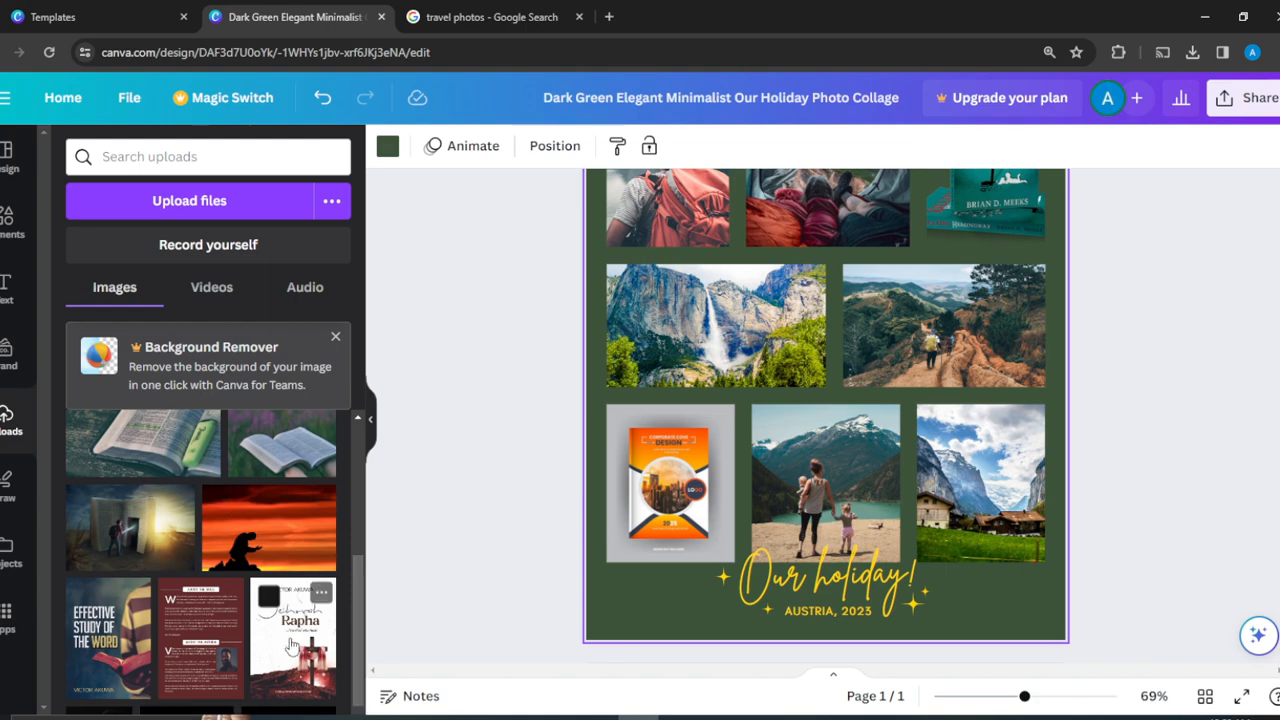
left_click_drag(288, 648, 1001, 468)
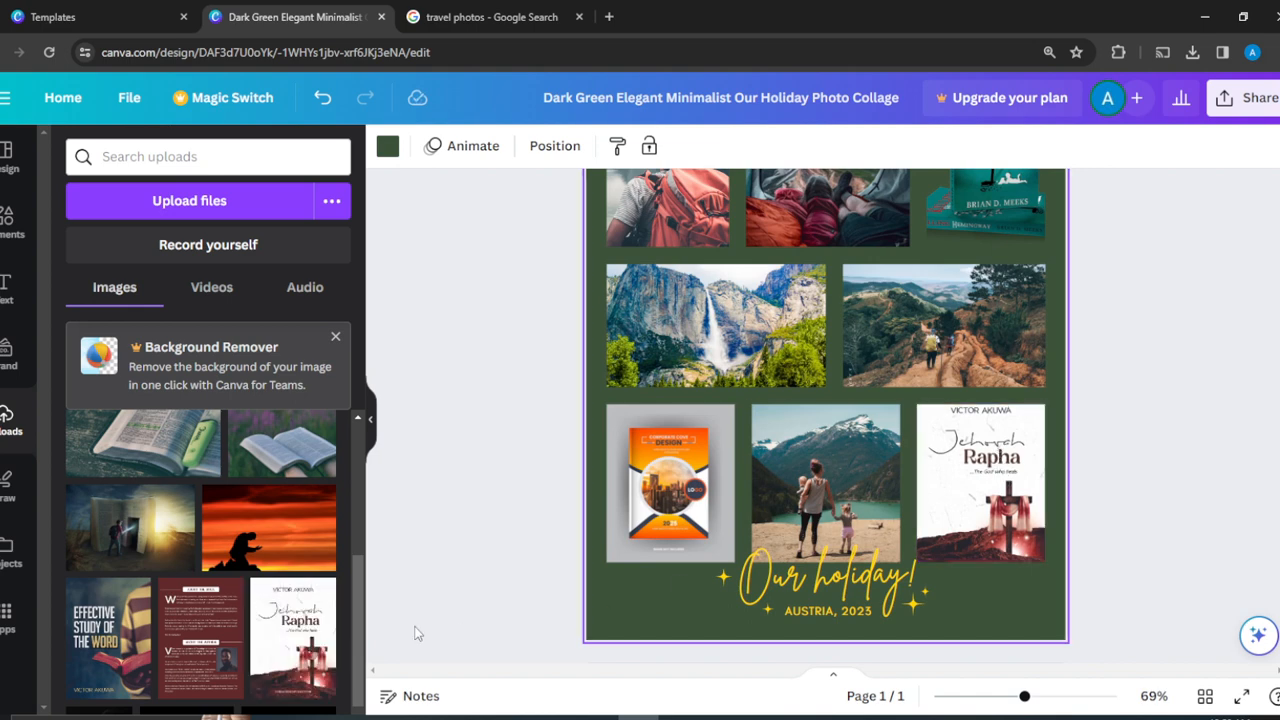
left_click_drag(108, 646, 787, 511)
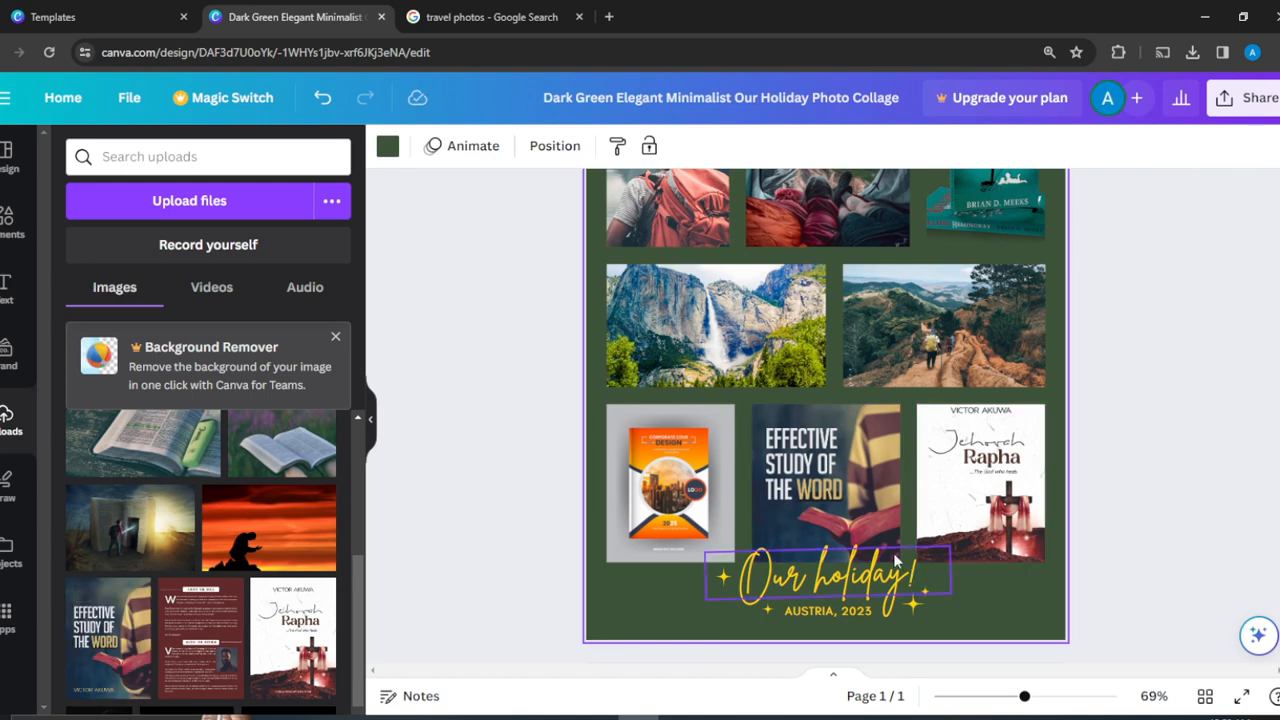
- Slide the Effective Study cover up inside its bottom-middle frame so its full title shows
double_click(845, 489)
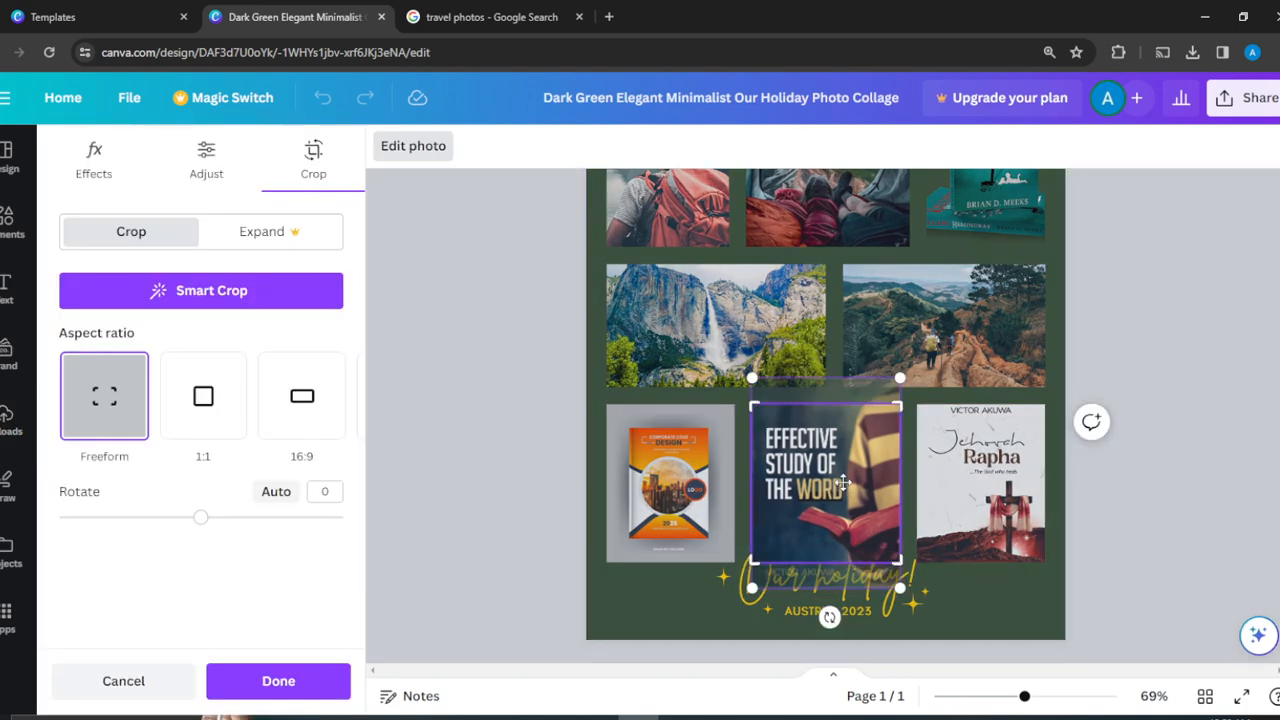
double_click(845, 489)
double_click(845, 489)
left_click_drag(845, 489, 845, 447)
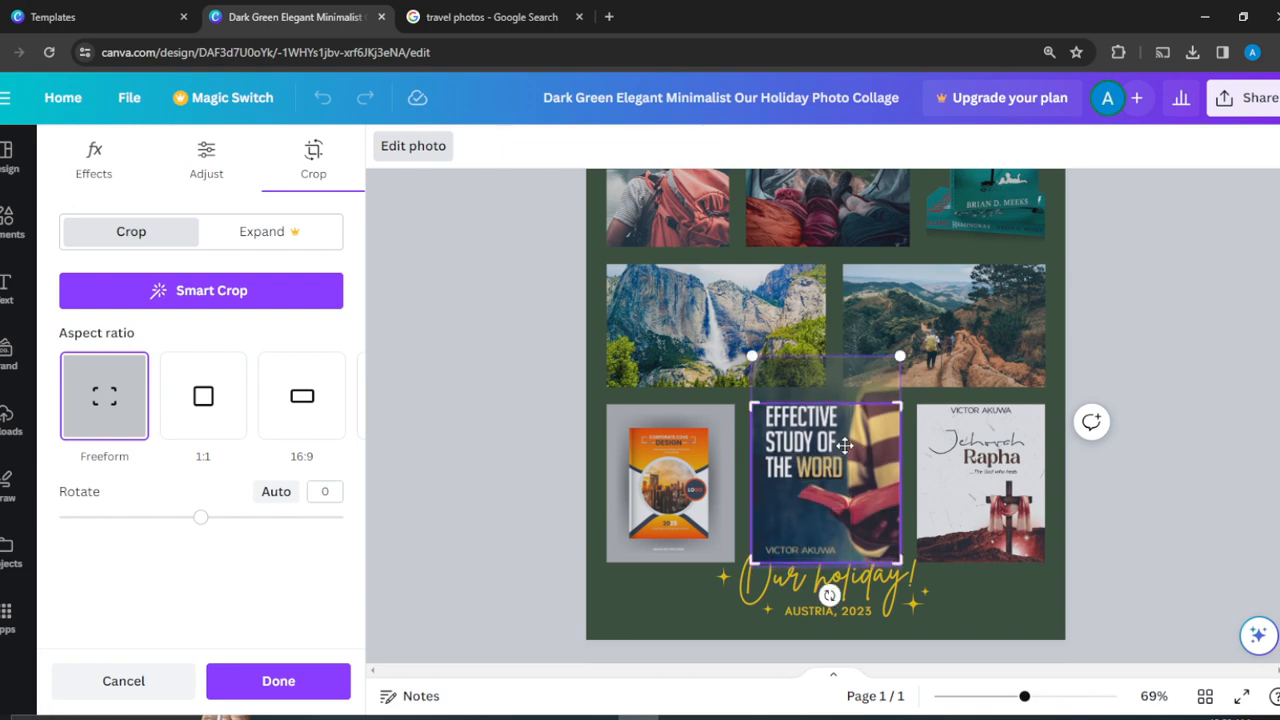
left_click(1200, 349)
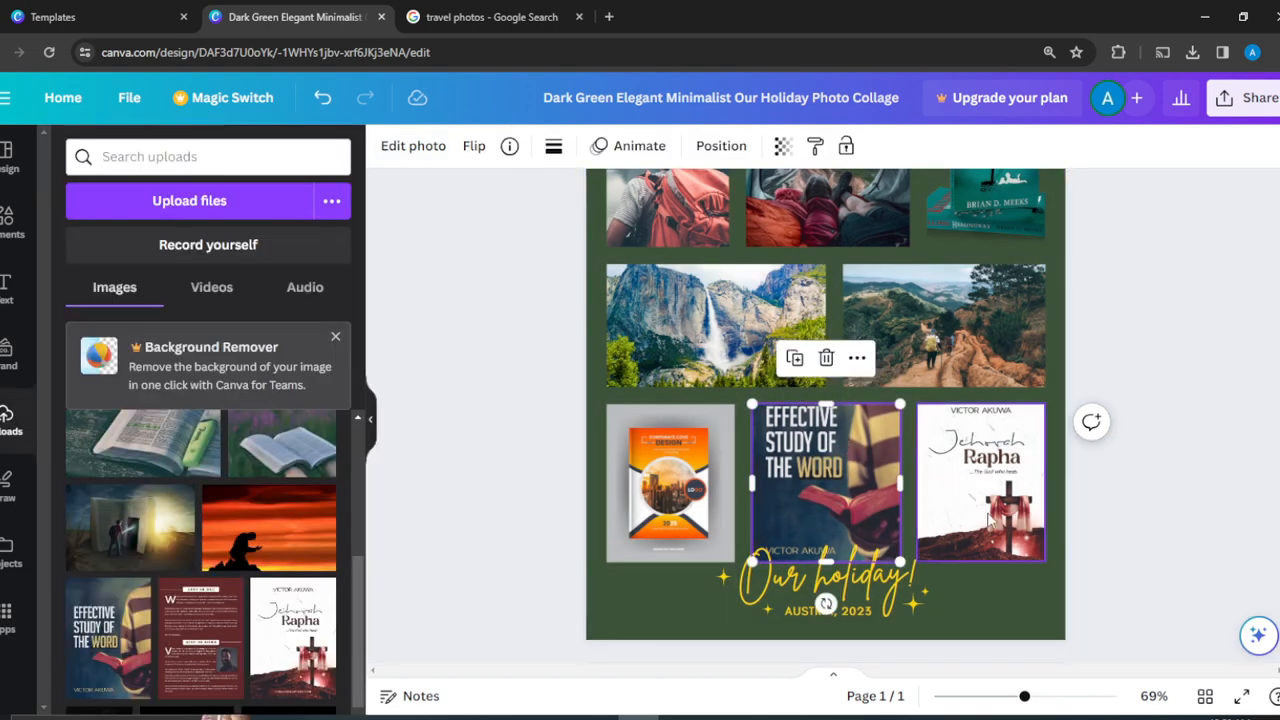
left_click(1228, 355)
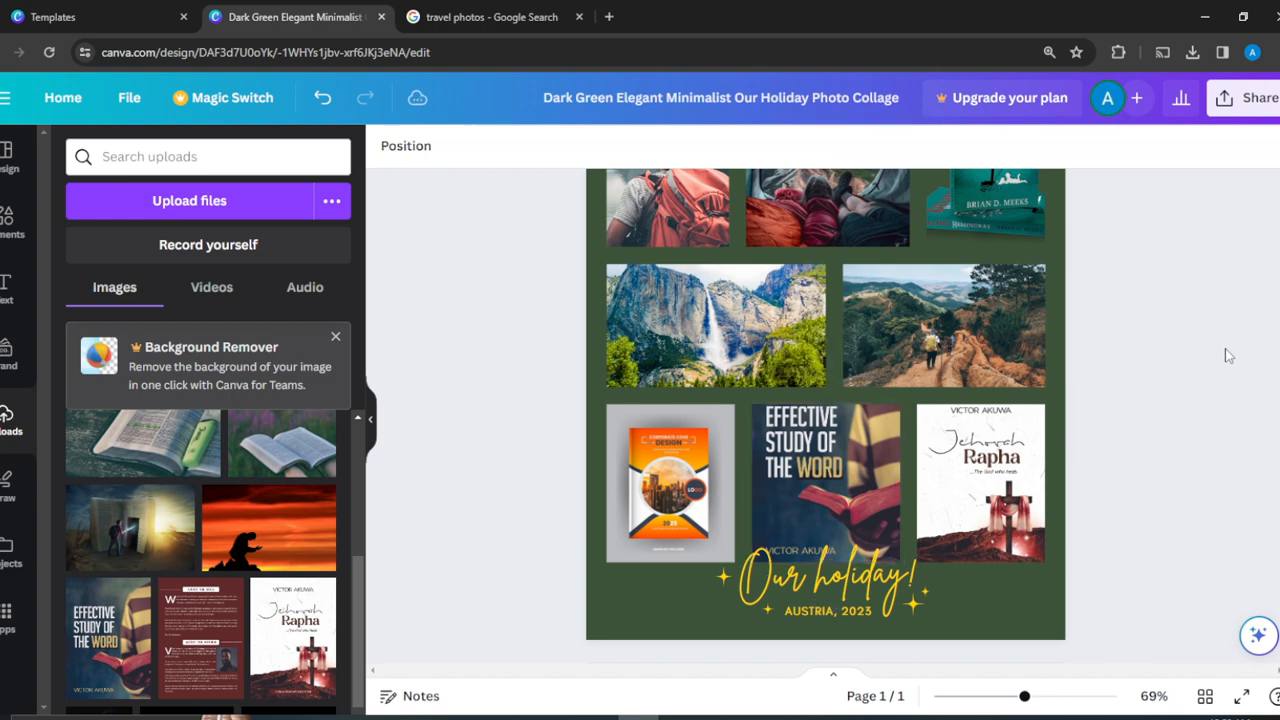
- Swap the trail photo for the open-book image and the waterfall for the sunset silhouette, then select the background
scroll(1228, 355, "up", 2)
scroll(1228, 355, "up", 1)
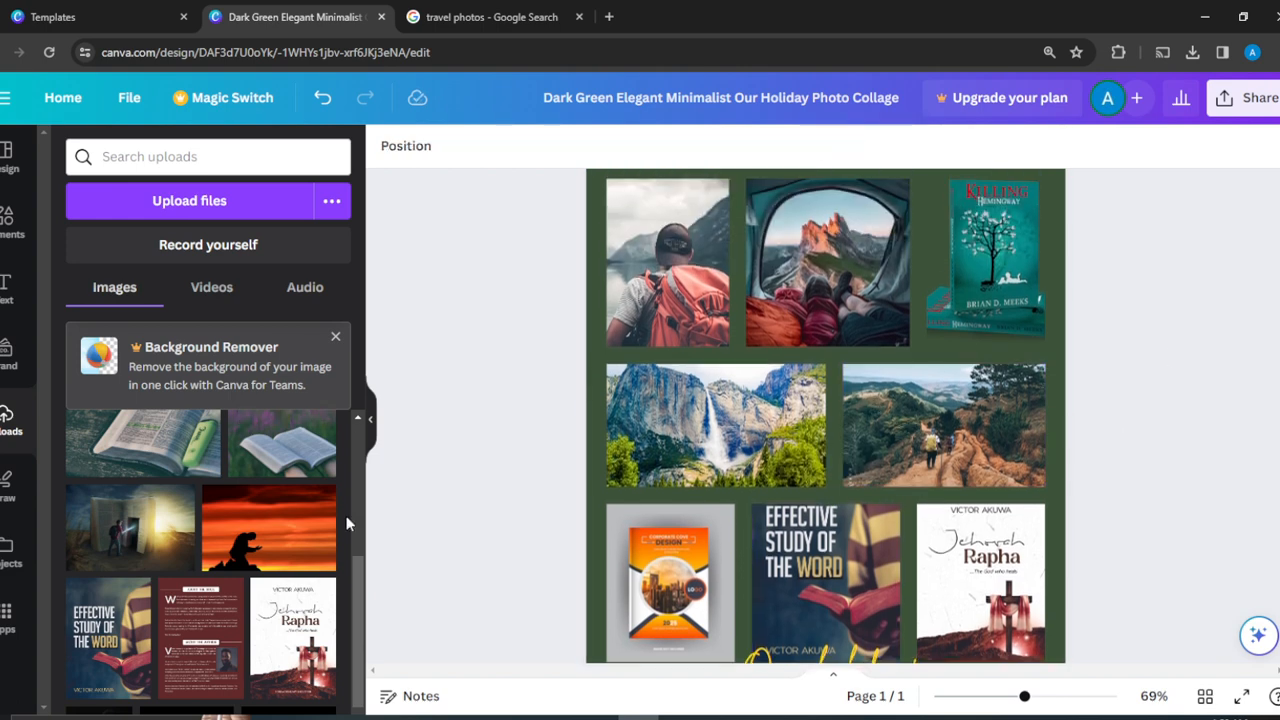
left_click_drag(284, 460, 882, 448)
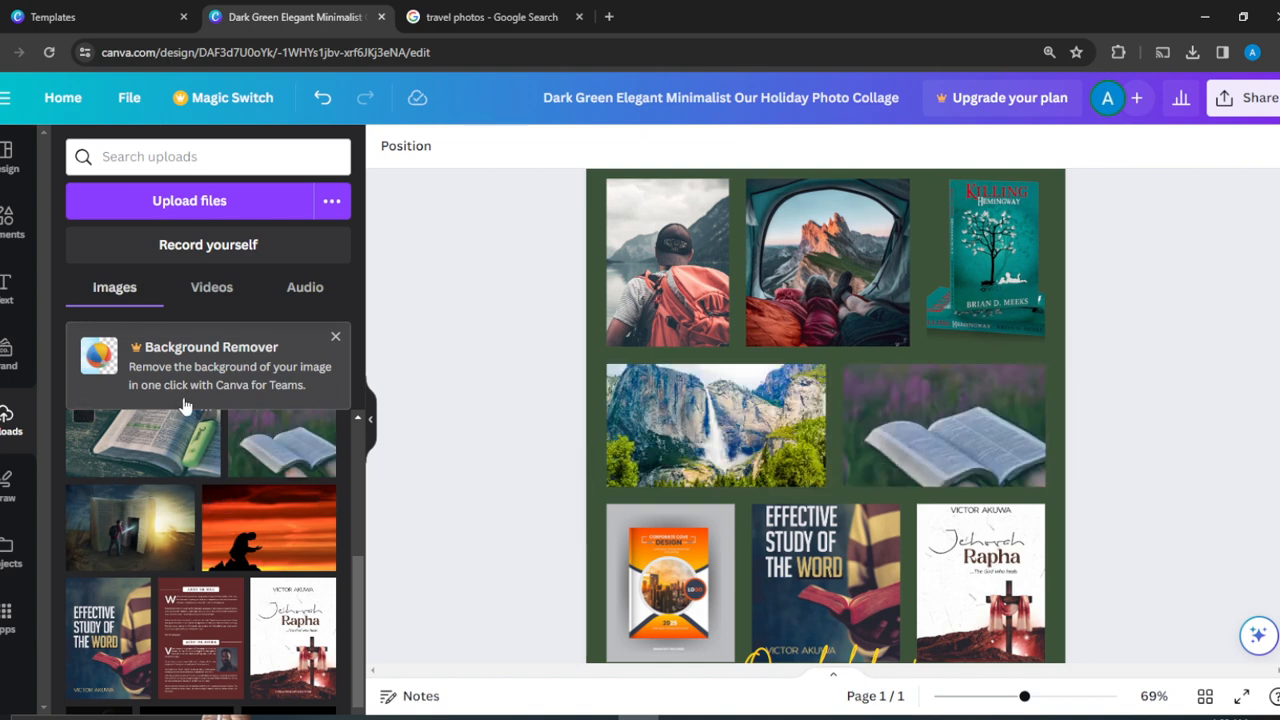
left_click_drag(268, 540, 664, 455)
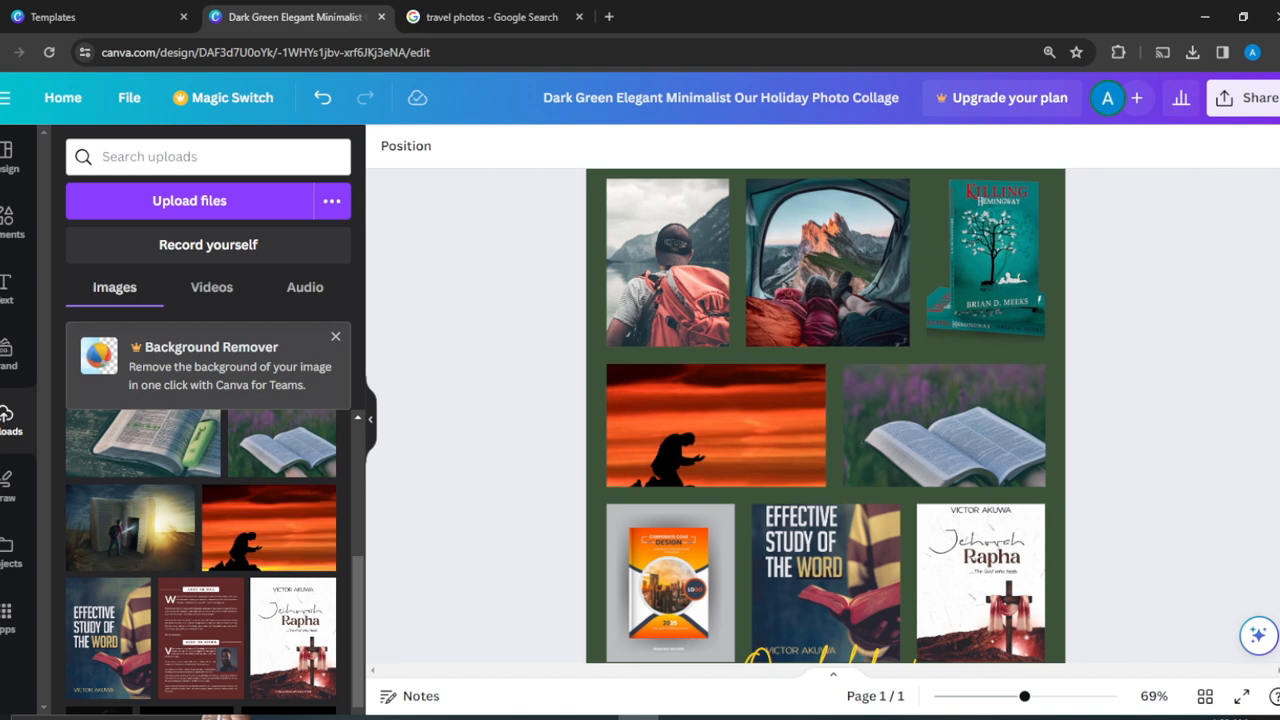
scroll(1058, 626, "up", 3)
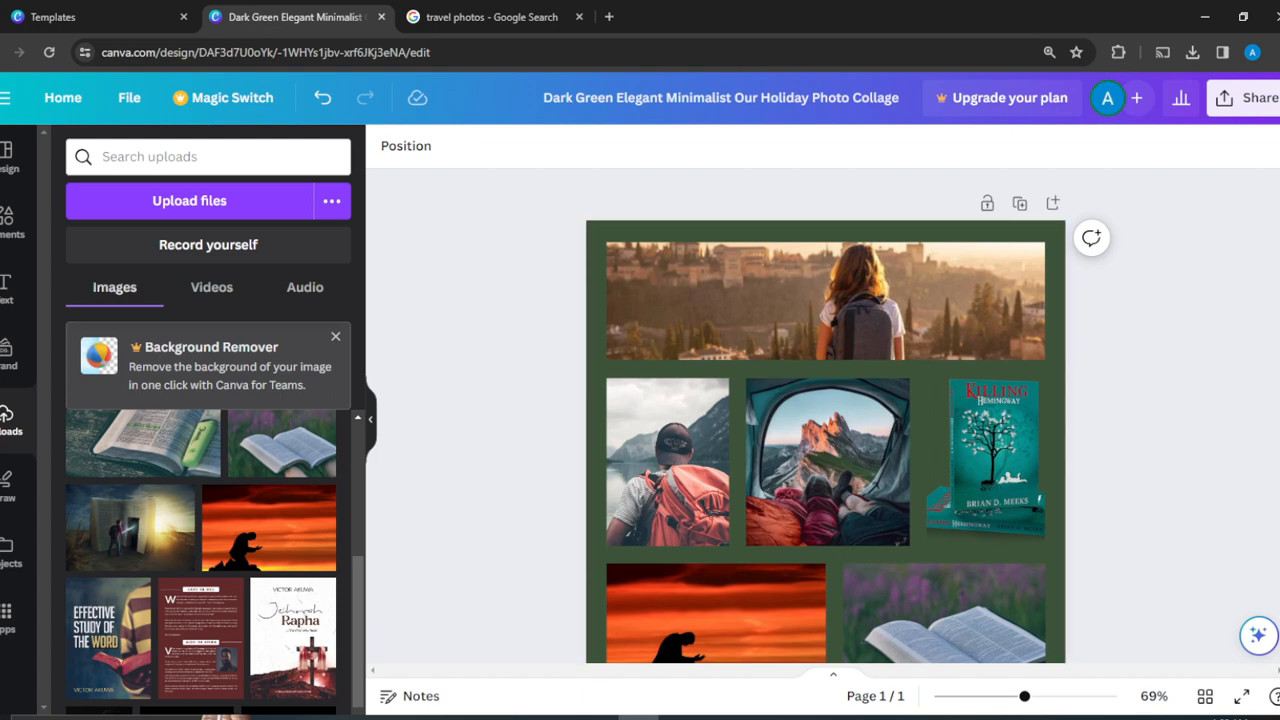
left_click(602, 237)
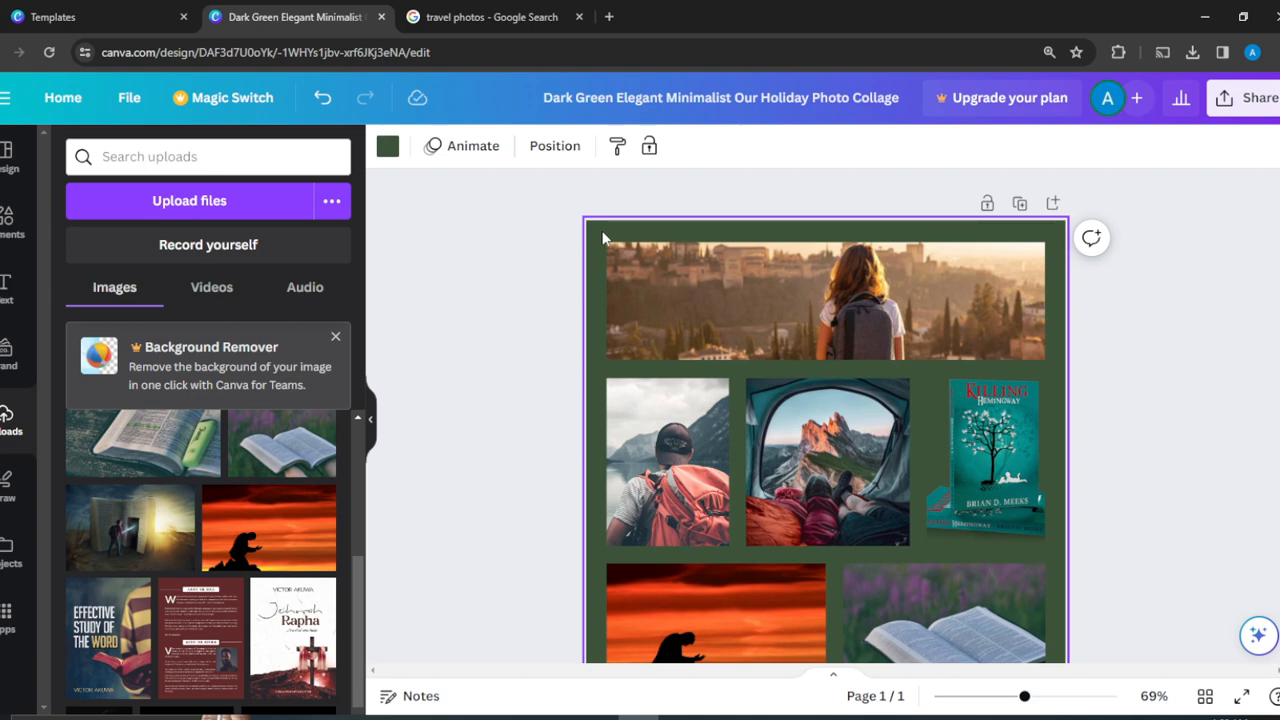
- Try brown, tan and dark-brown swatches, then set the page background to maroon
left_click(387, 146)
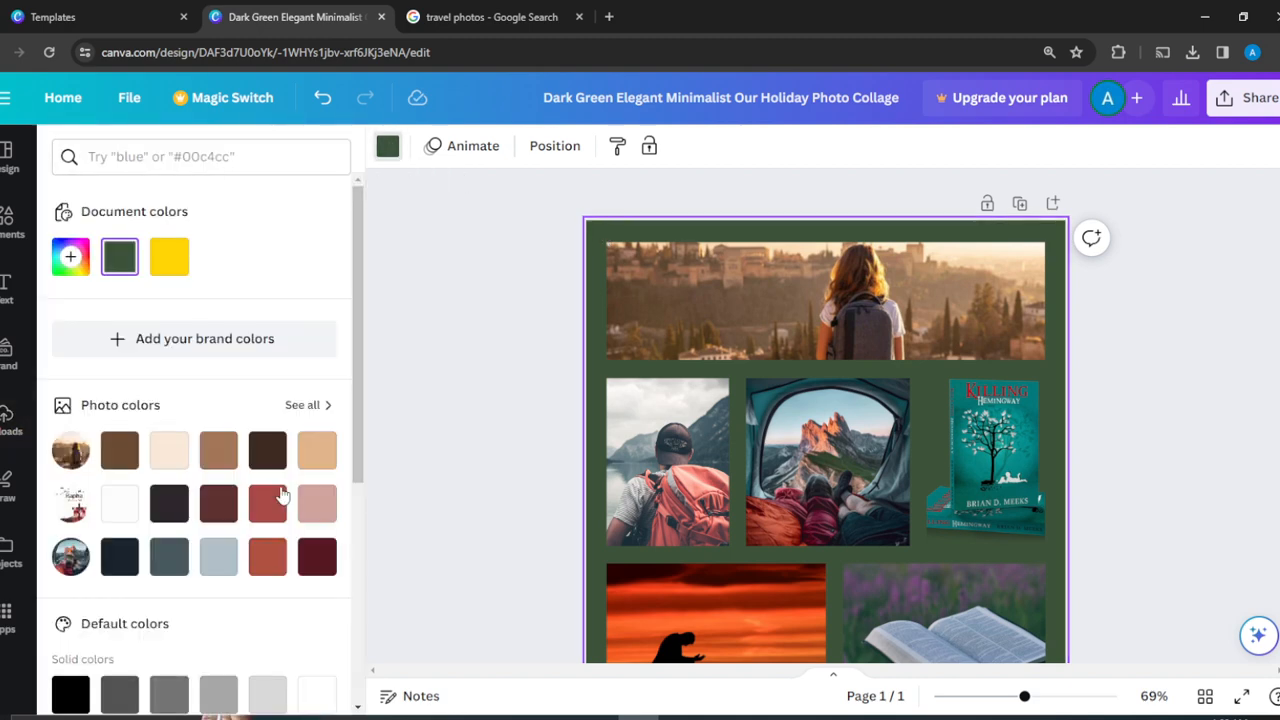
left_click(119, 450)
left_click(220, 458)
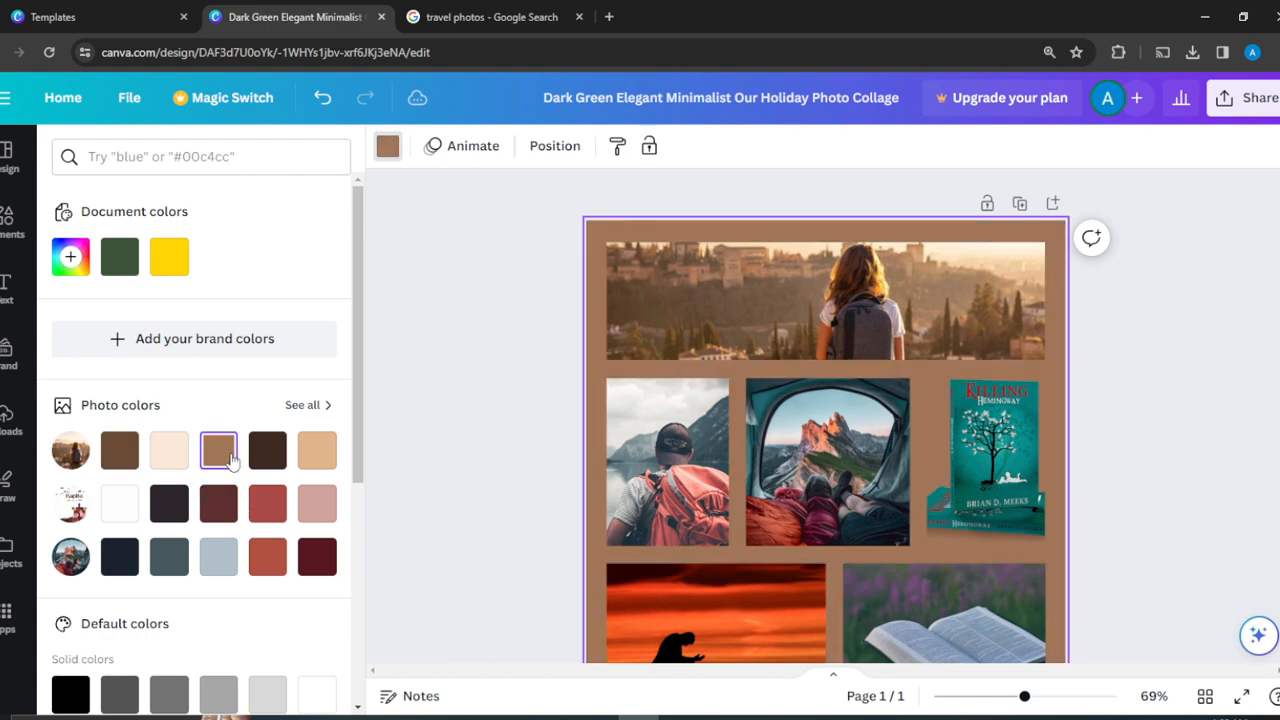
left_click(278, 456)
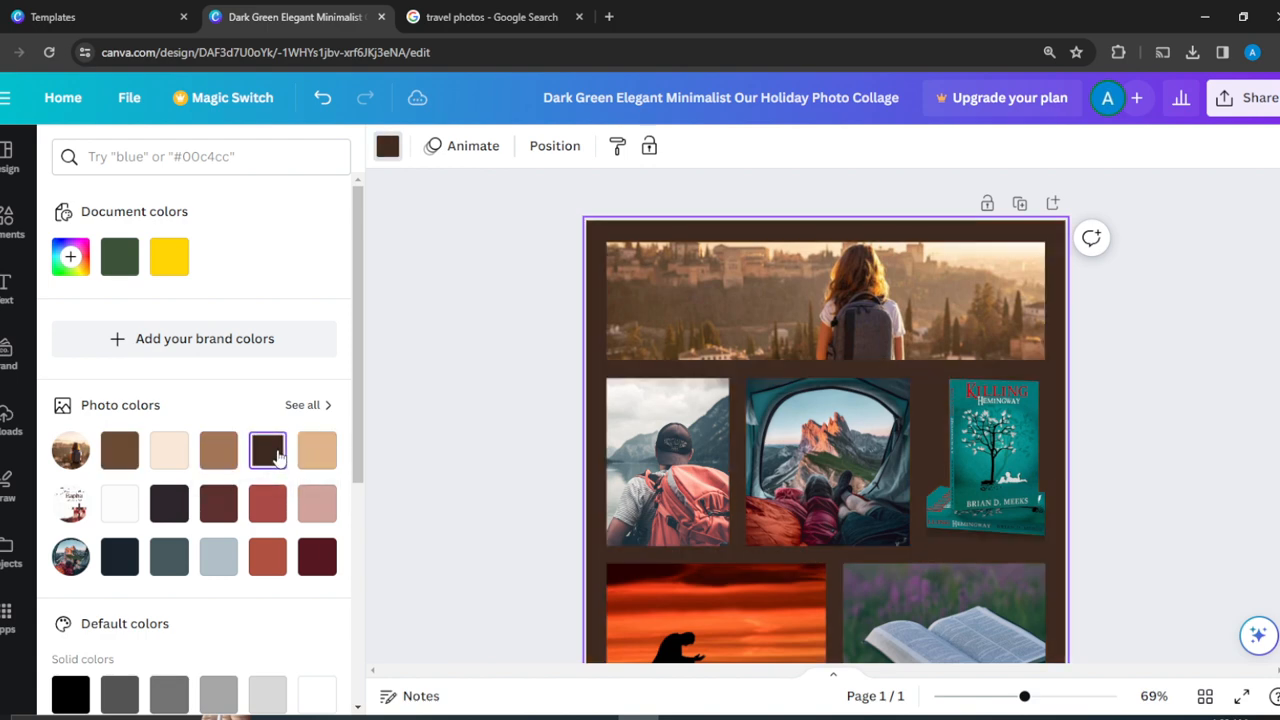
left_click(328, 554)
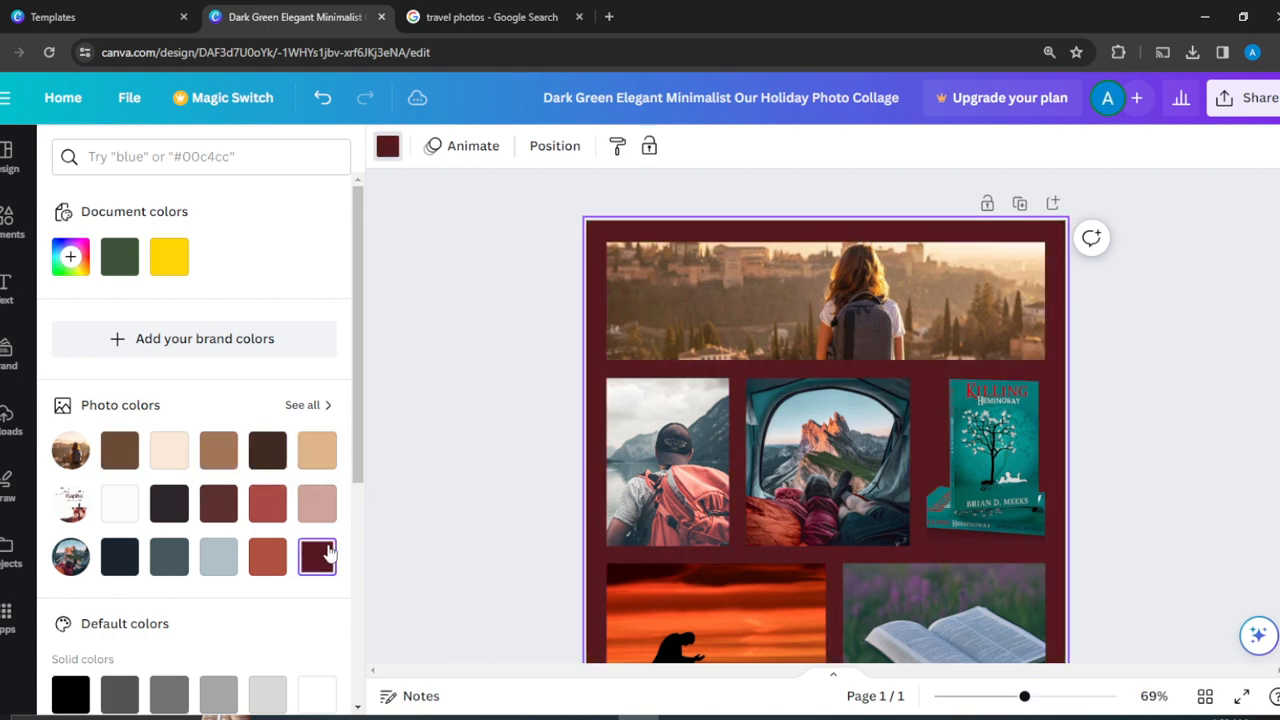
left_click(1215, 397)
scroll(1214, 392, "down", 3)
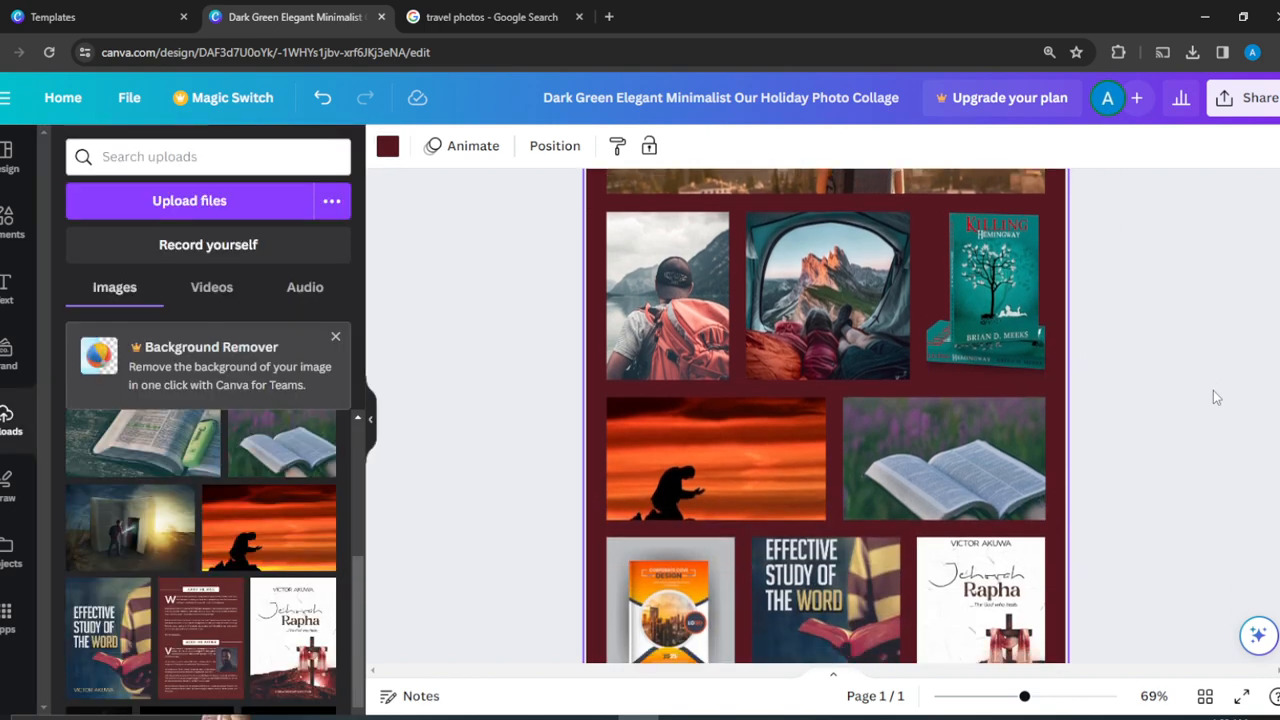
scroll(1214, 392, "up", 2)
scroll(1213, 390, "up", 1)
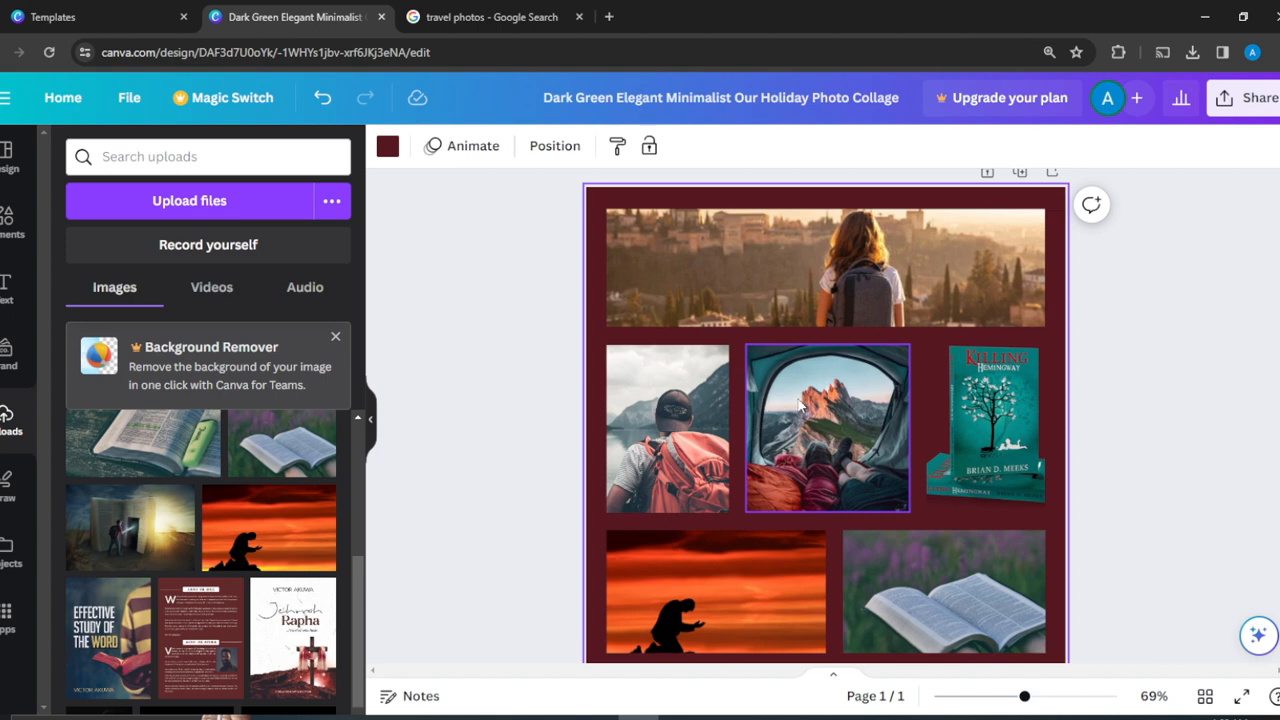
- Widen the tent photo toward the book cover, then zoom out to see the whole page
left_click(800, 404)
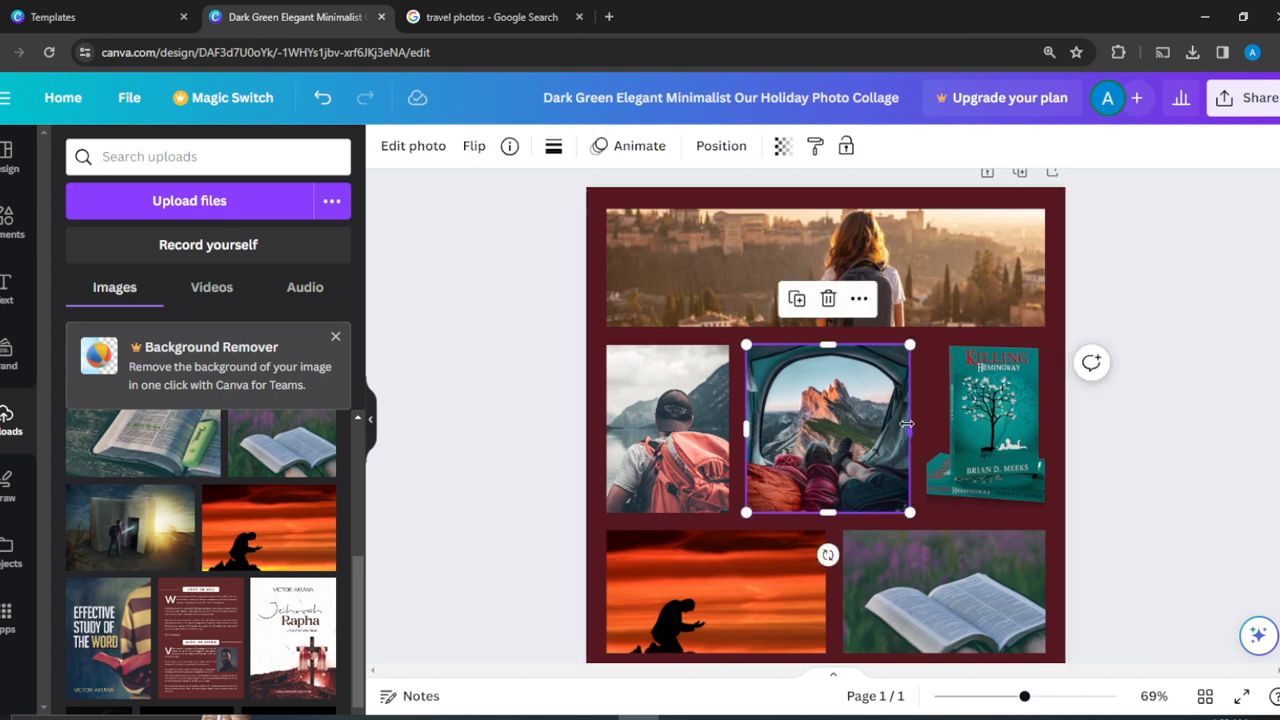
left_click_drag(904, 409, 926, 422)
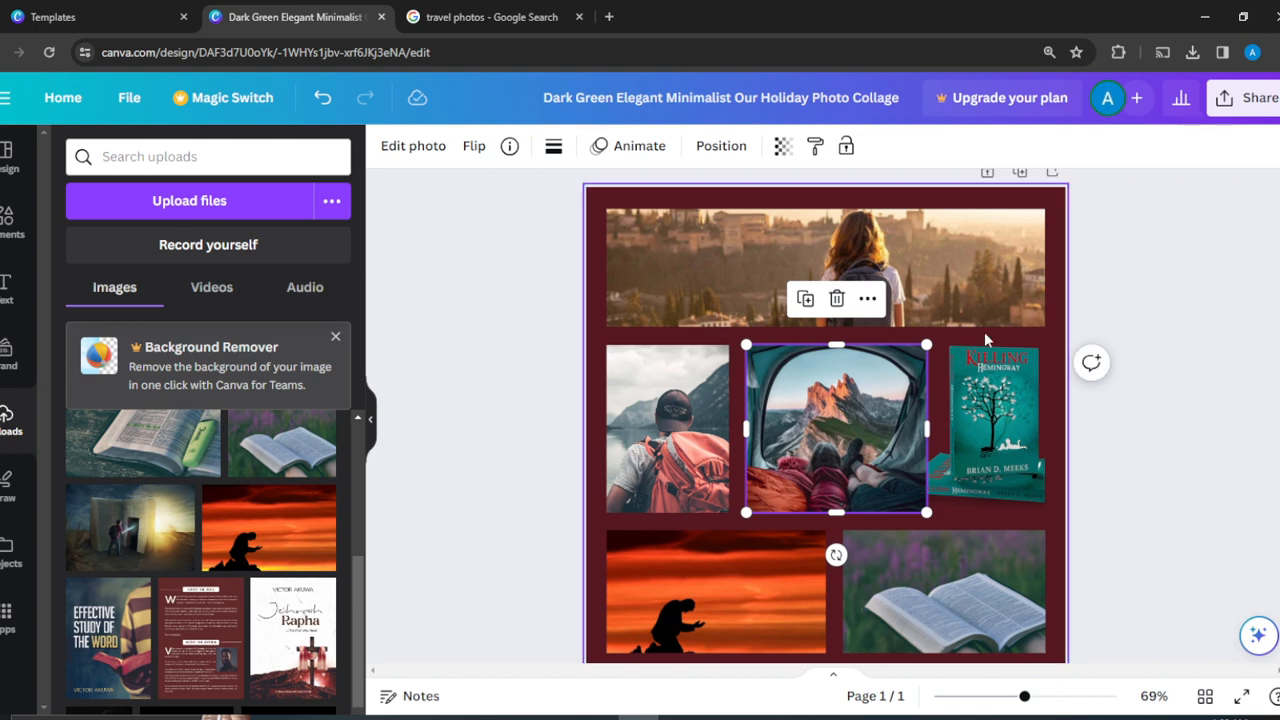
left_click(1230, 260)
mouse_move(838, 402)
left_mouse_down()
mouse_move(1021, 480)
mouse_move(1000, 448)
mouse_move(842, 403)
left_mouse_up()
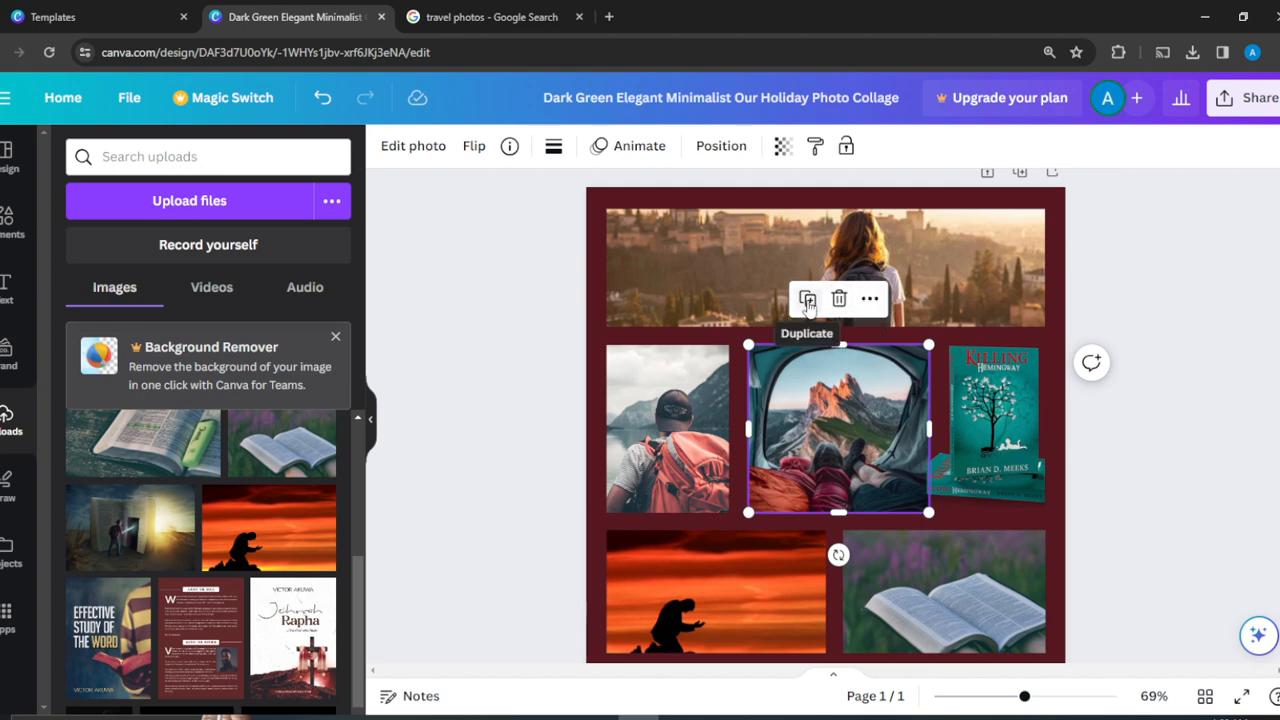
left_click(870, 300)
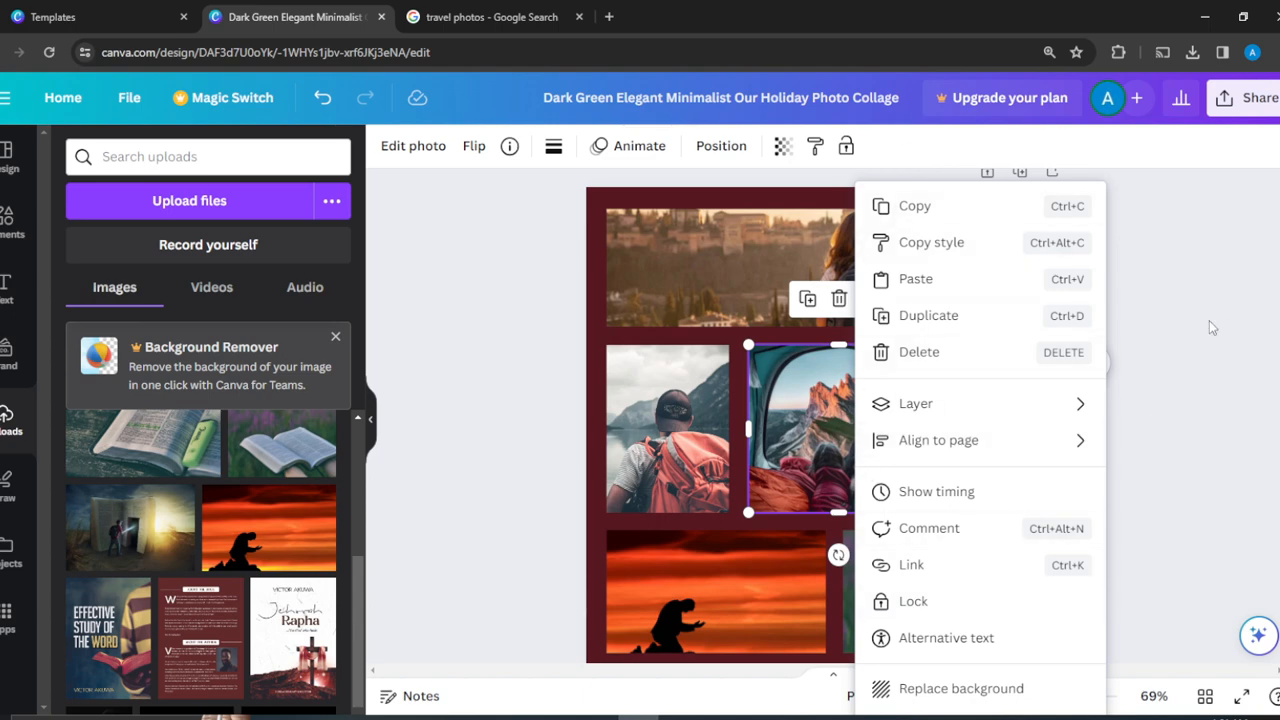
left_click(1228, 287)
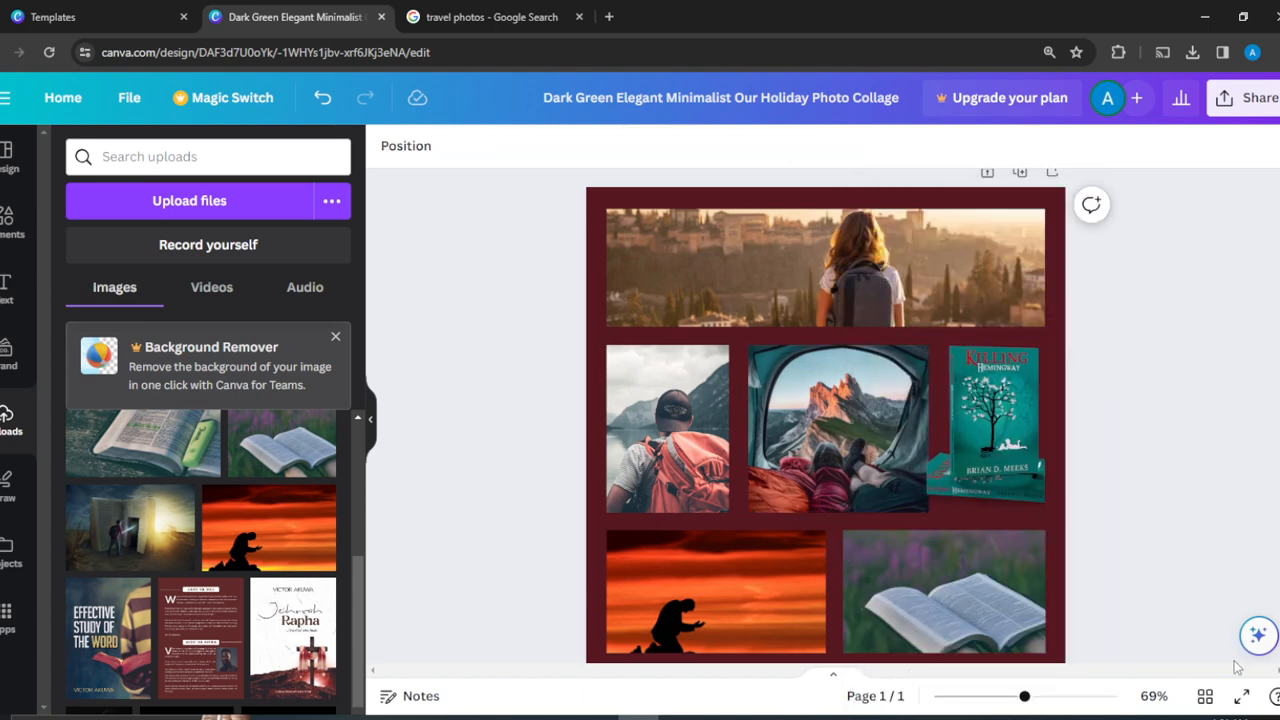
left_click_drag(1024, 697, 988, 698)
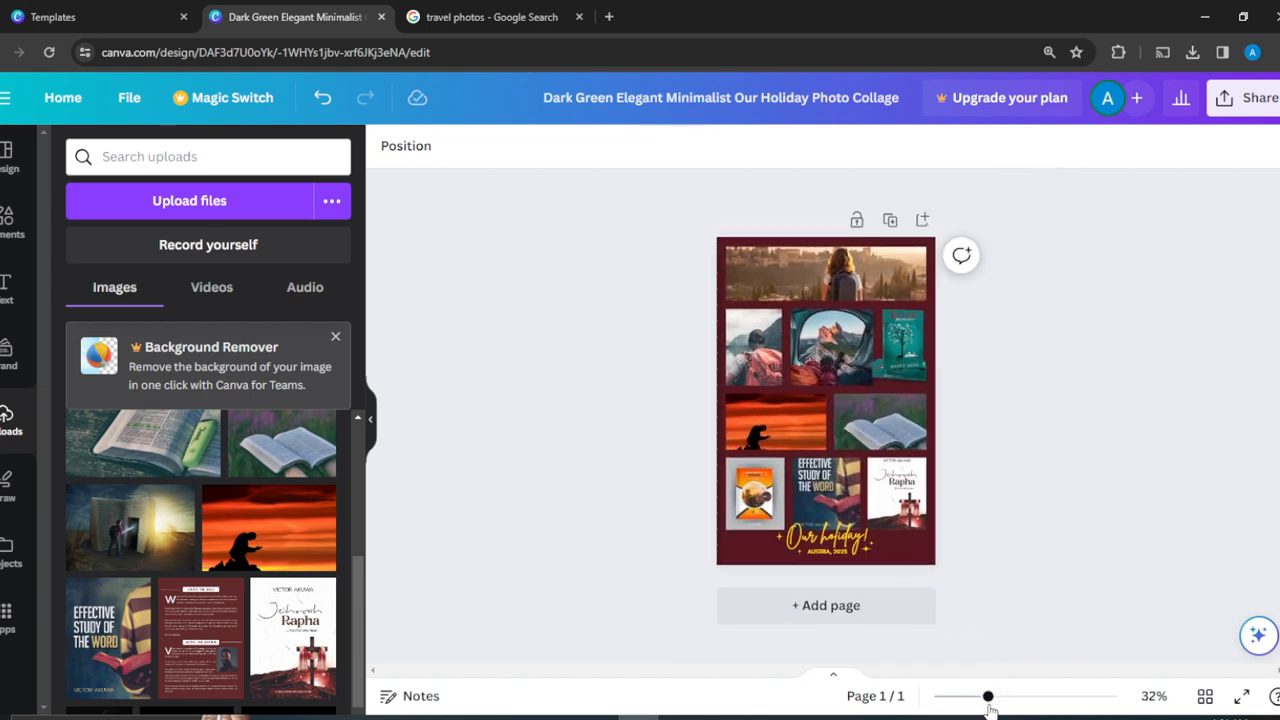
- Replace the 'Our holiday!' title text with 'My Trip'
left_click(828, 541)
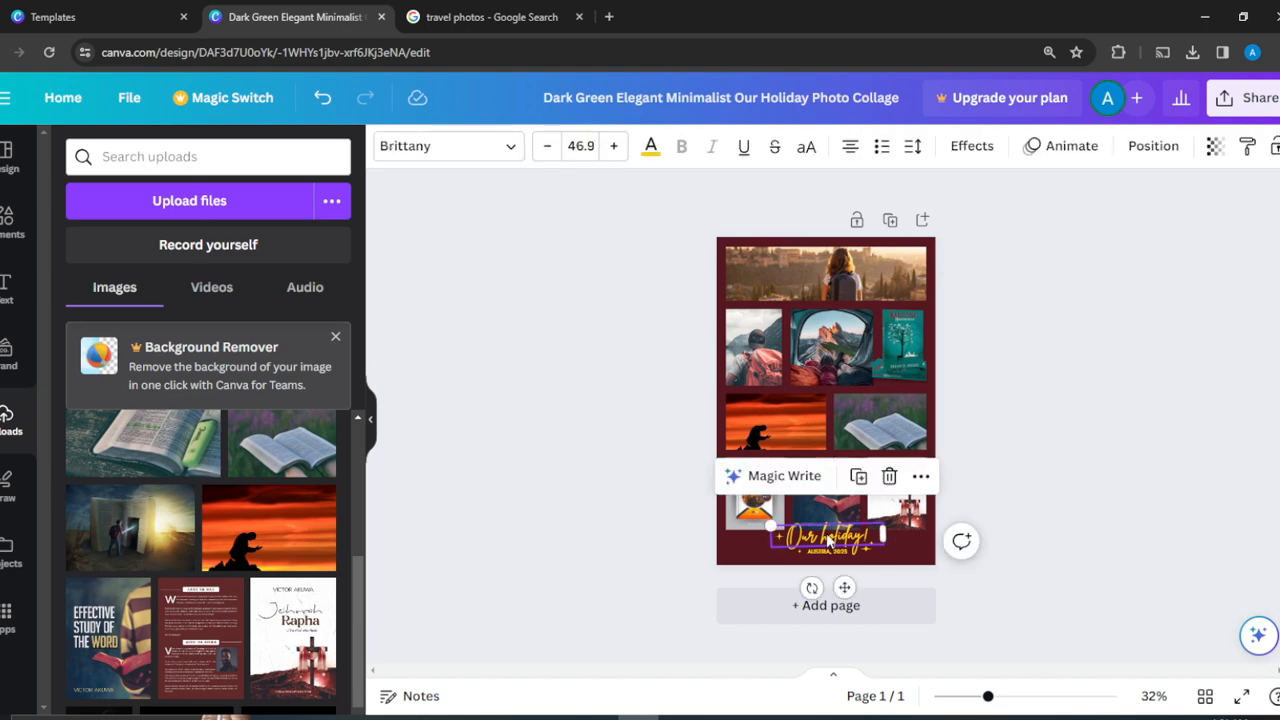
left_click(828, 541)
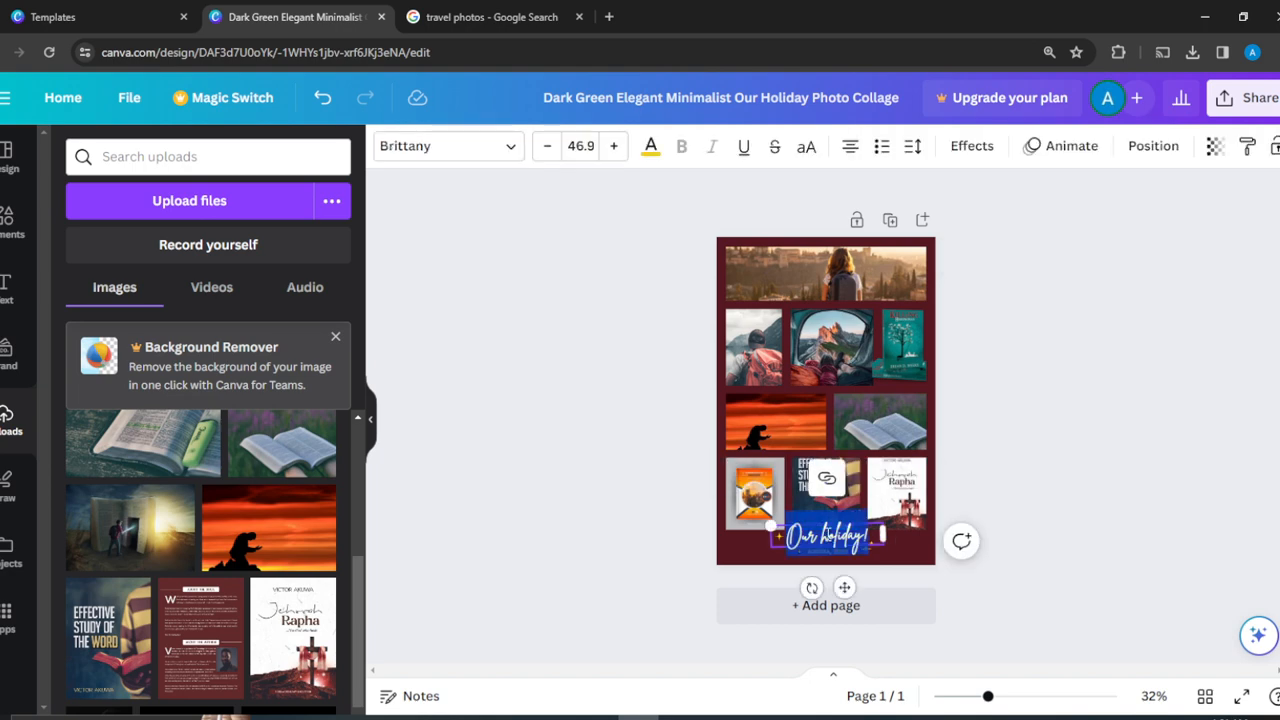
type("My")
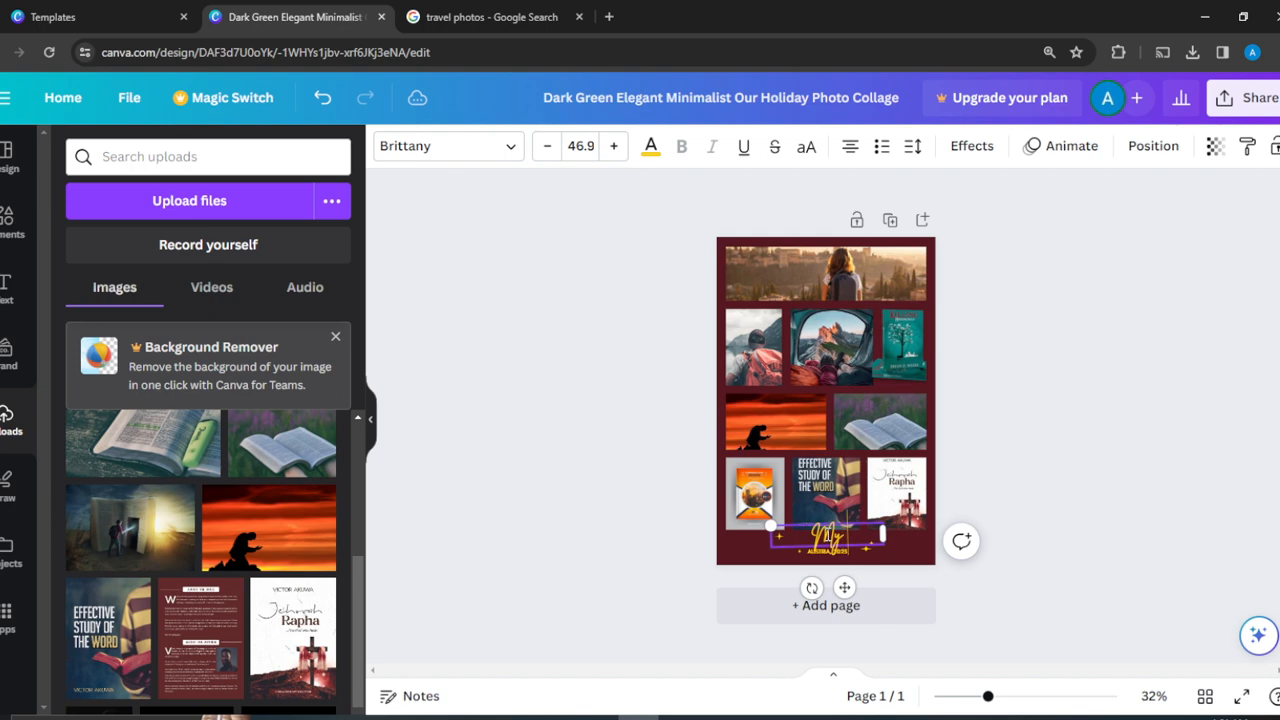
type(" Trip")
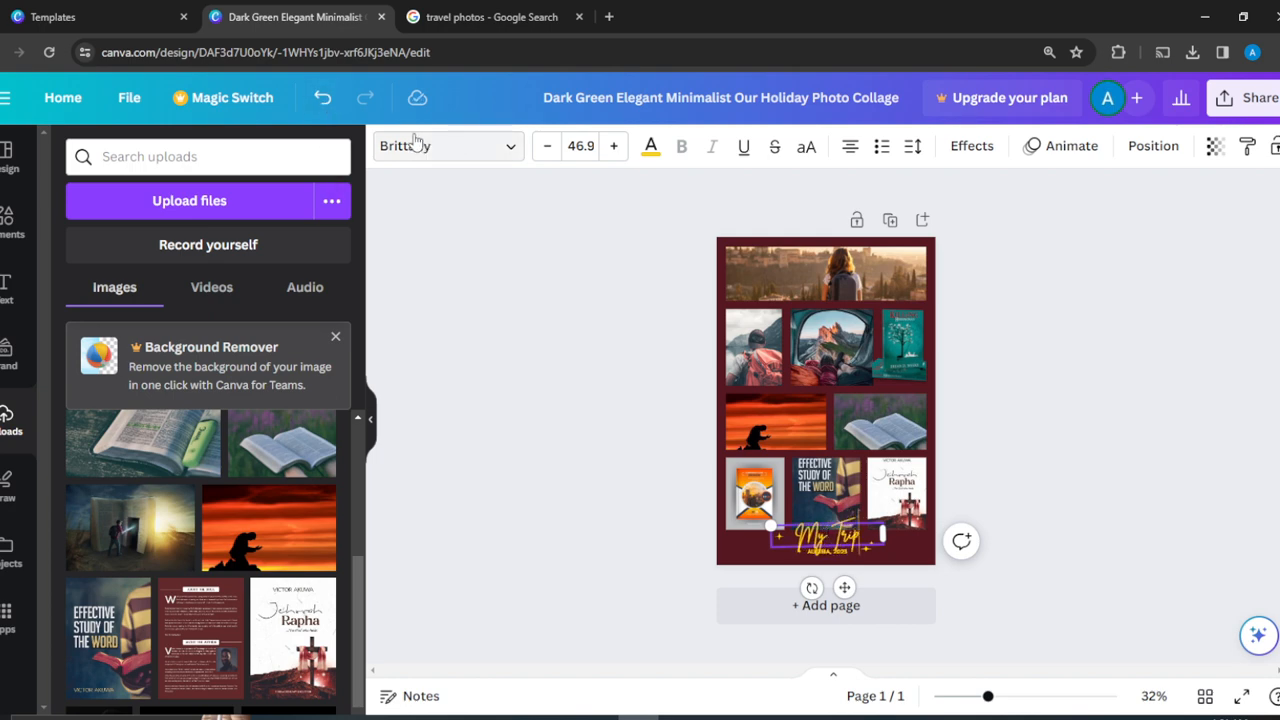
left_click(508, 156)
left_click(508, 156)
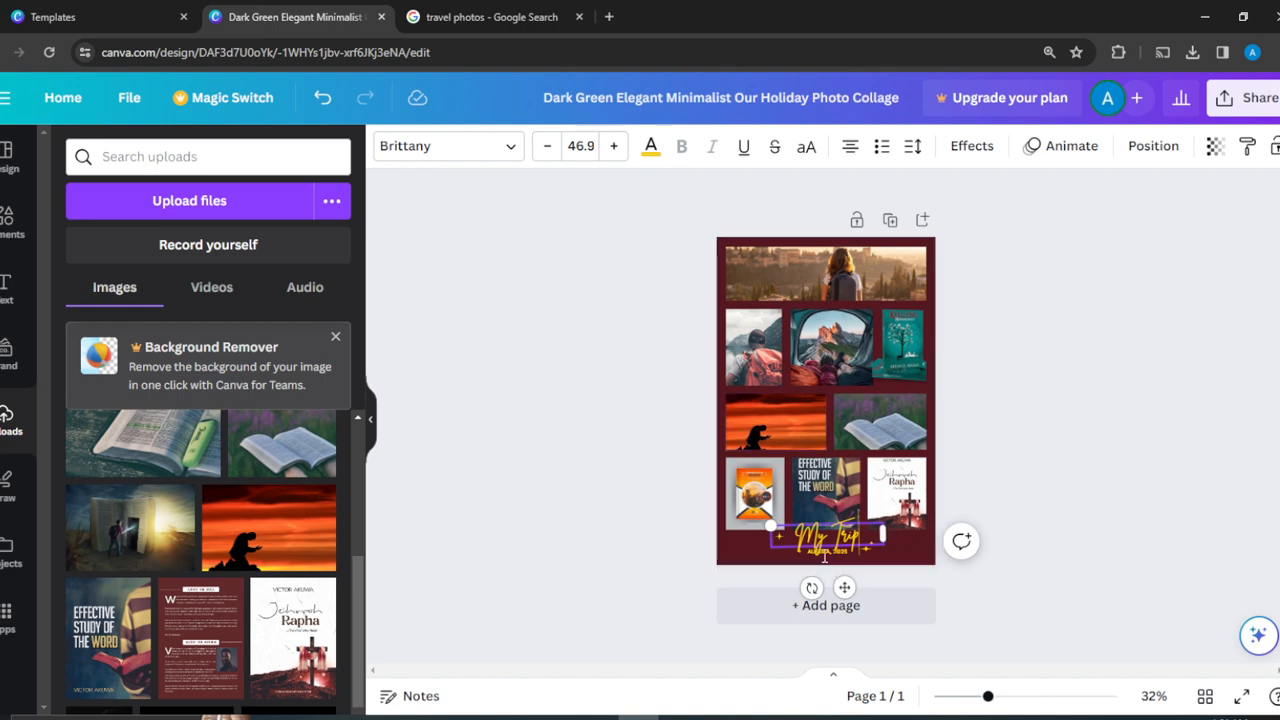
left_click(1083, 486)
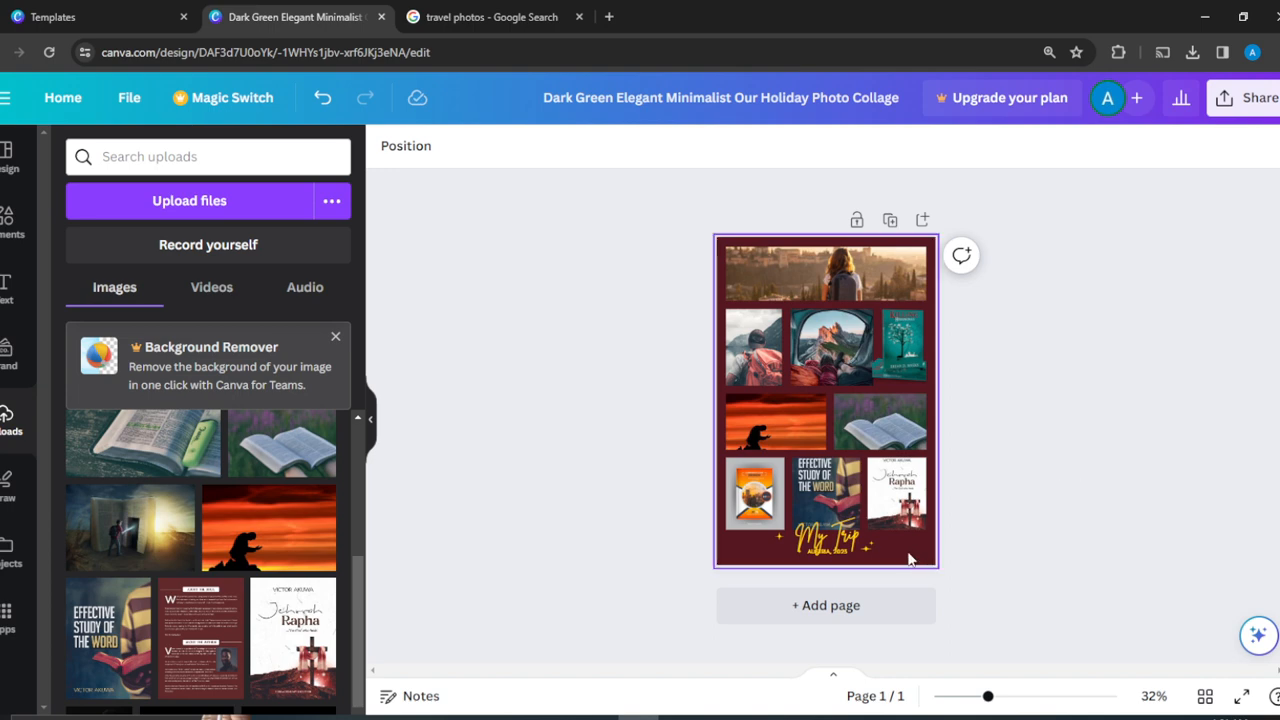
- Delete the small subtitle line beneath the My Trip title
left_click(848, 554)
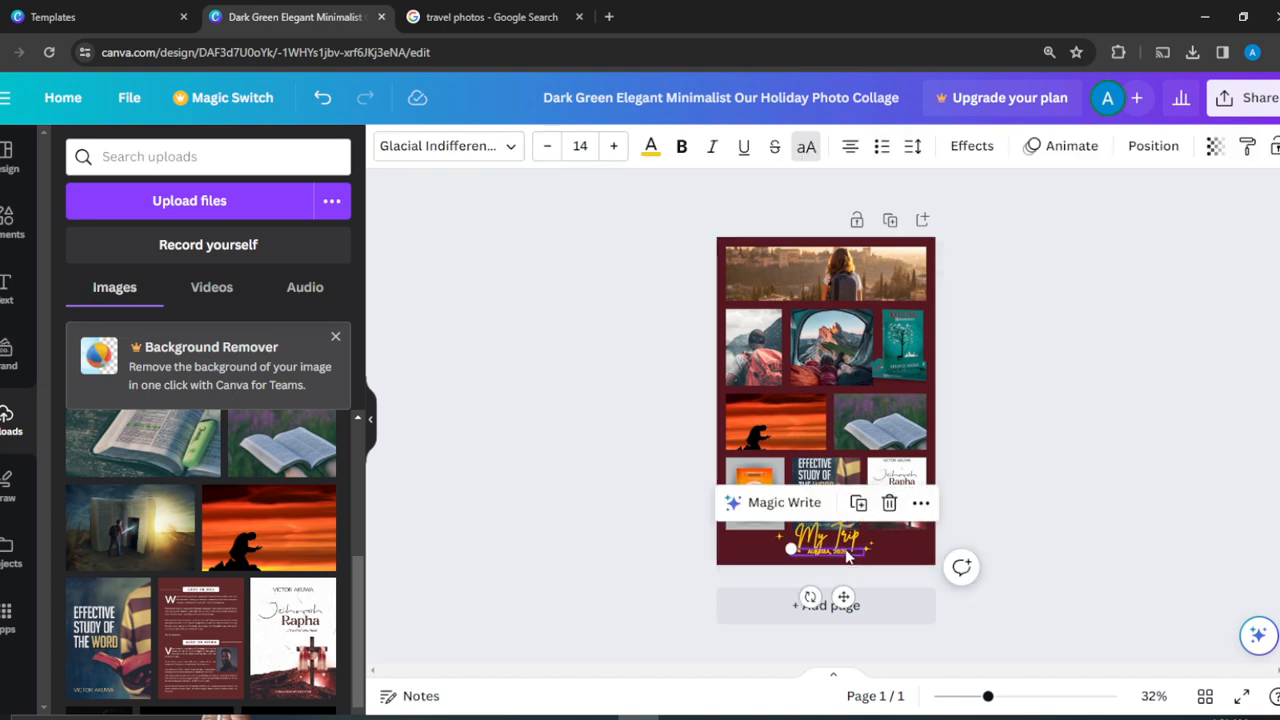
left_click(889, 502)
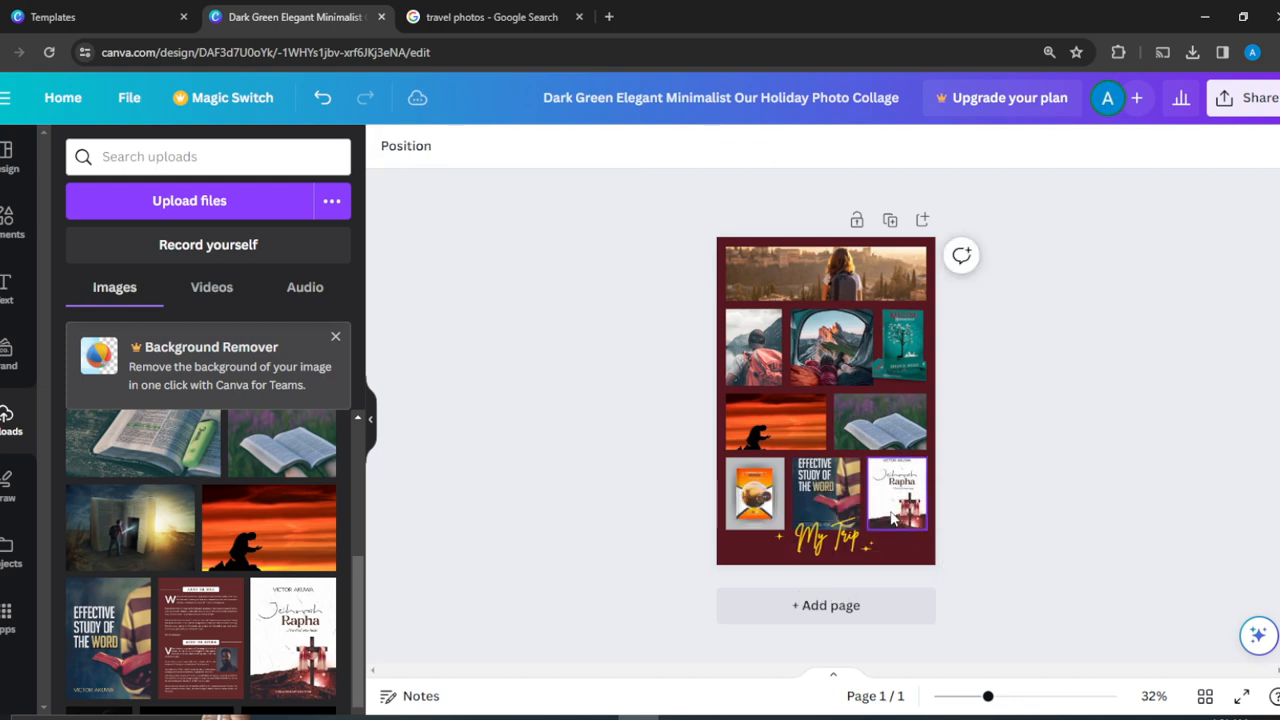
left_click(929, 528)
left_click(1000, 563)
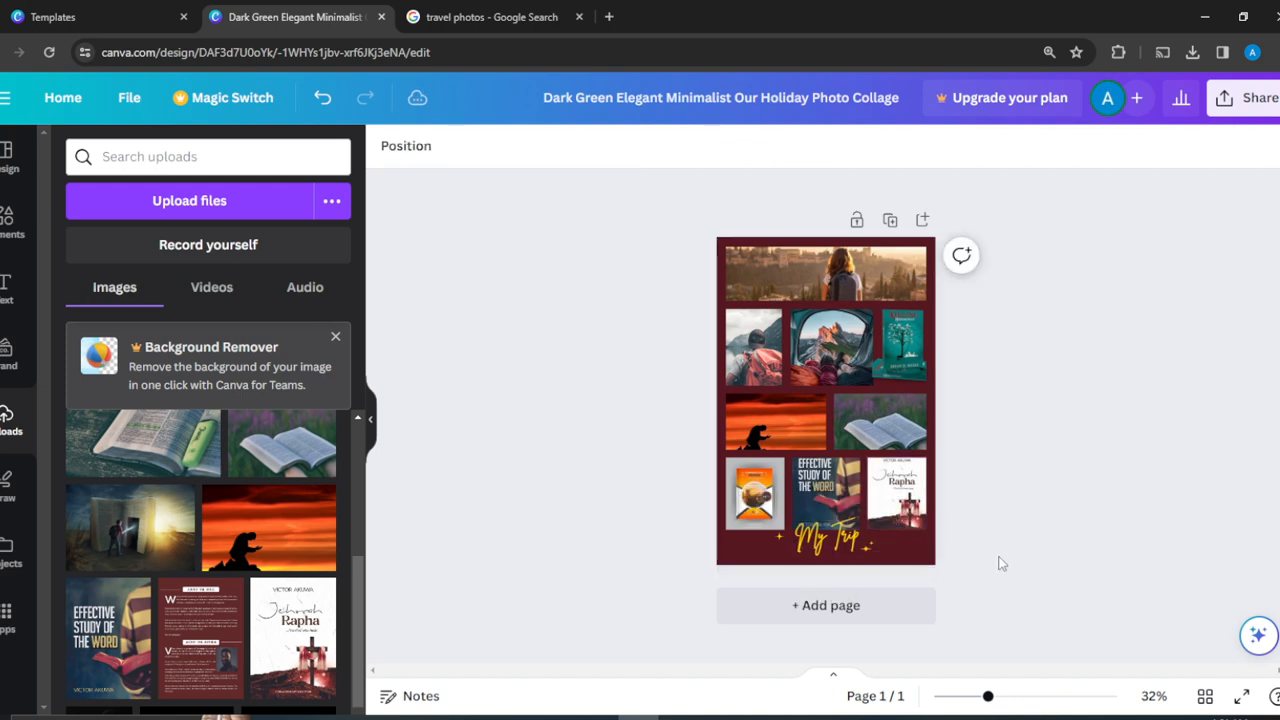
left_click(1245, 97)
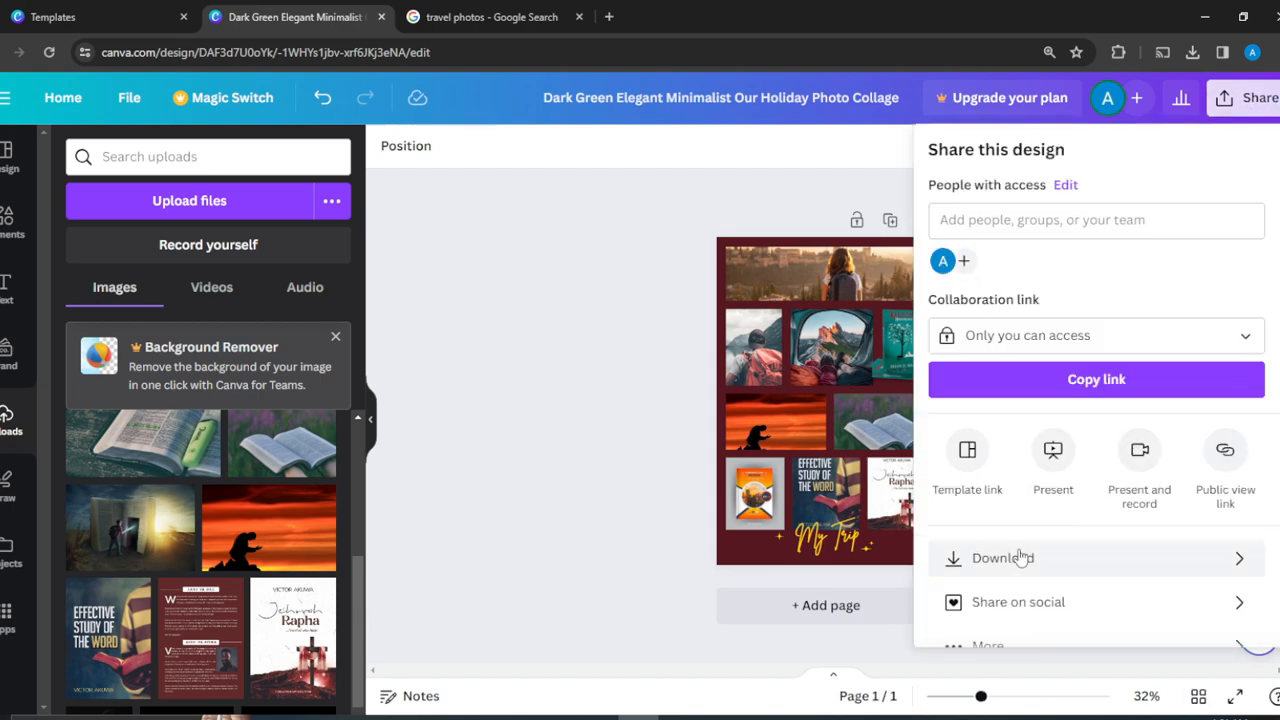
left_click(601, 308)
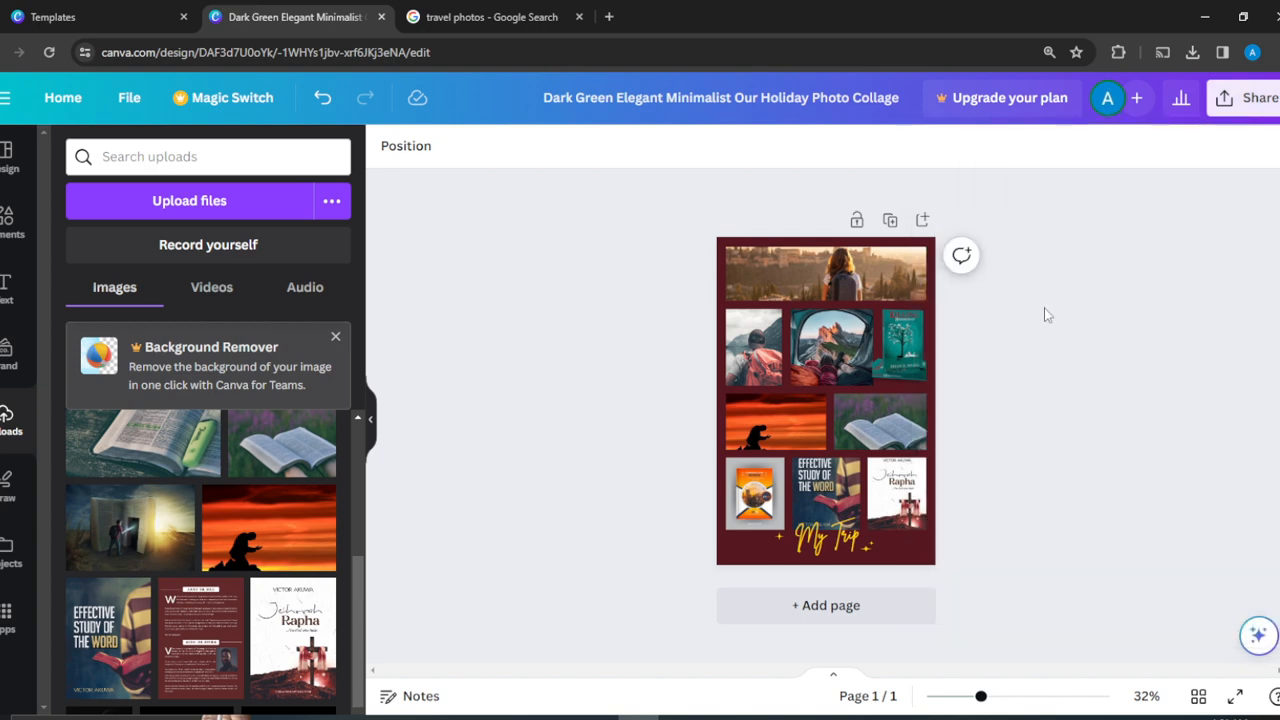